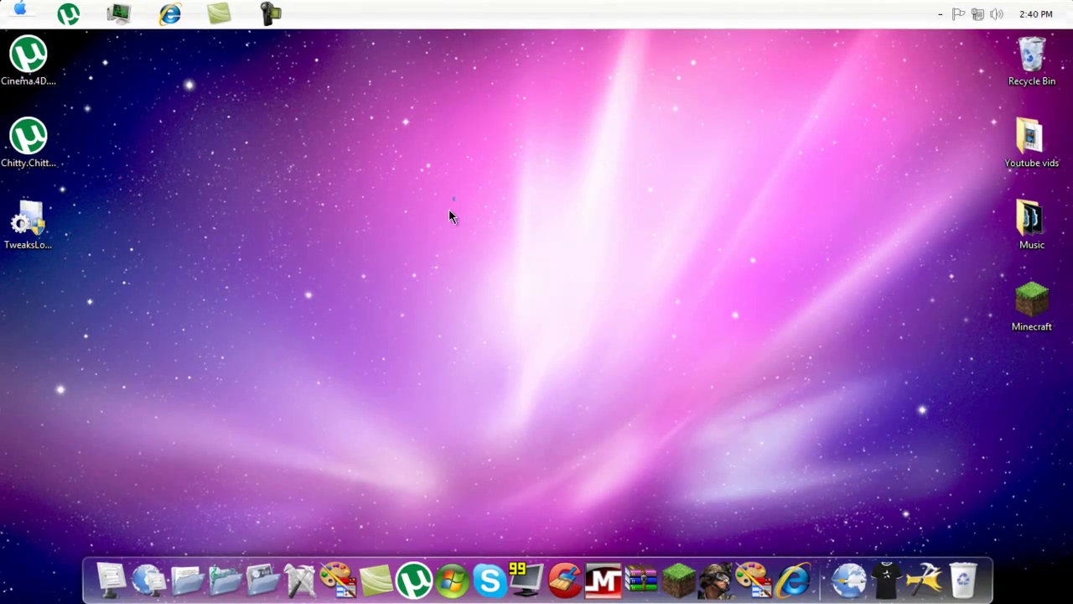
Step: Examine the Single Player Commands forum thread in the browser down to the Current Downloads section and its V2.8_2 [1.5_01 BETA] links
{"action": "left_click_drag", "start_coordinate": [455, 197], "coordinate": [726, 397]}
{"action": "left_click", "coordinate": [183, 23]}
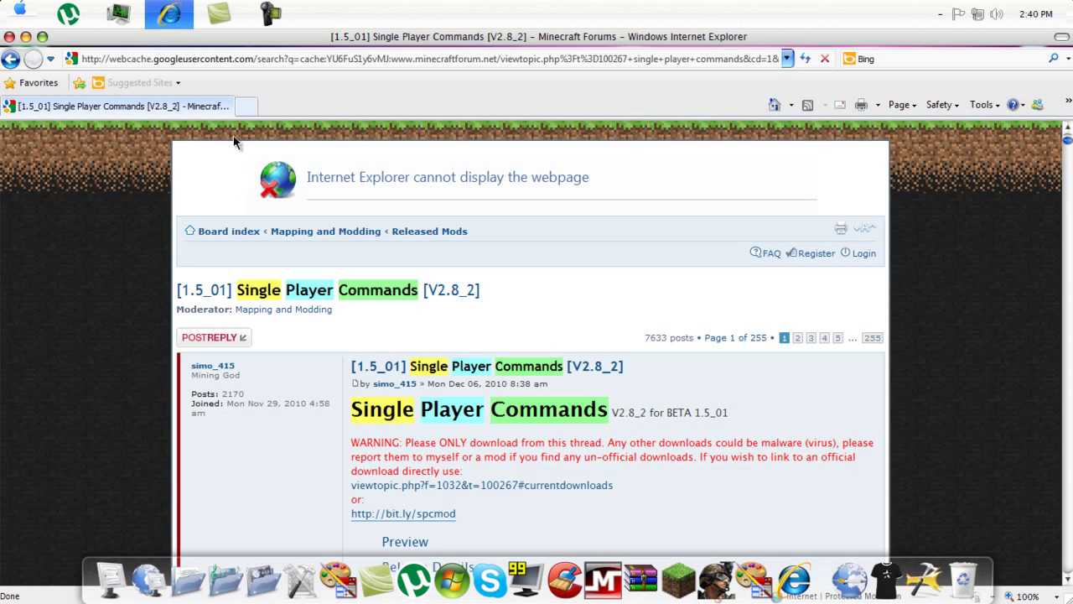
{"action": "scroll", "coordinate": [216, 248], "scroll_direction": "down", "scroll_amount": 4}
{"action": "scroll", "coordinate": [217, 247], "scroll_direction": "up", "scroll_amount": 2}
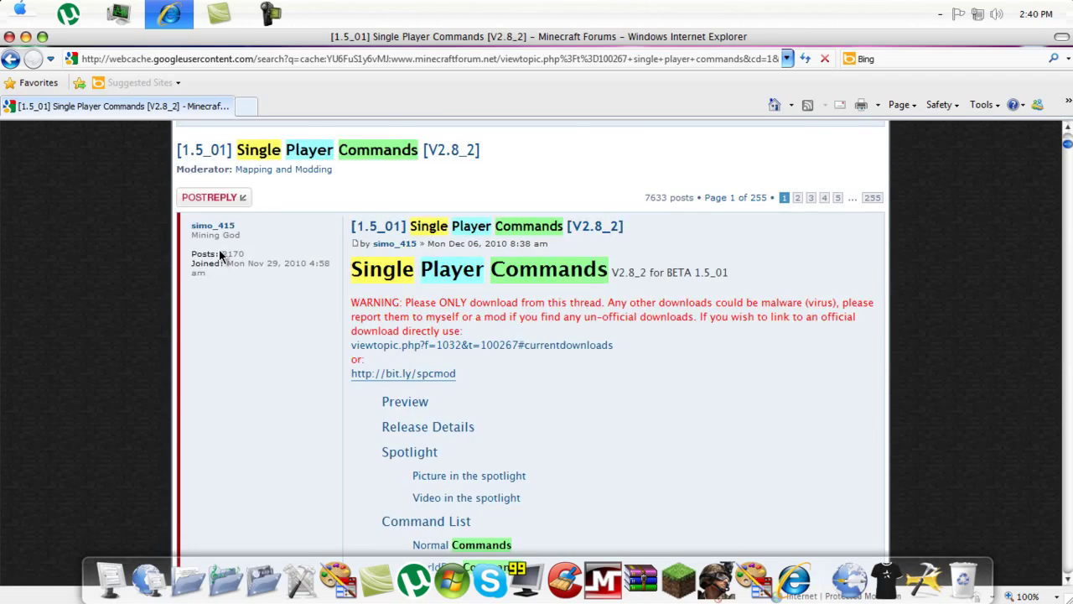
{"action": "scroll", "coordinate": [219, 250], "scroll_direction": "up", "scroll_amount": 4}
{"action": "scroll", "coordinate": [219, 251], "scroll_direction": "down", "scroll_amount": 4}
{"action": "scroll", "coordinate": [220, 251], "scroll_direction": "up", "scroll_amount": 4}
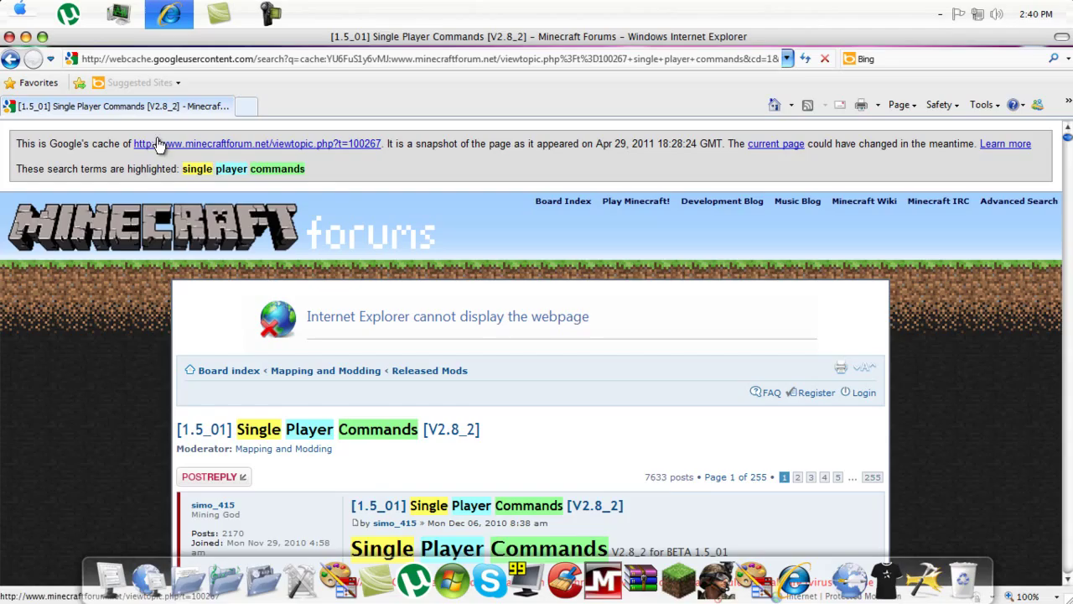
{"action": "scroll", "coordinate": [348, 336], "scroll_direction": "down", "scroll_amount": 2}
{"action": "scroll", "coordinate": [348, 335], "scroll_direction": "down", "scroll_amount": 15}
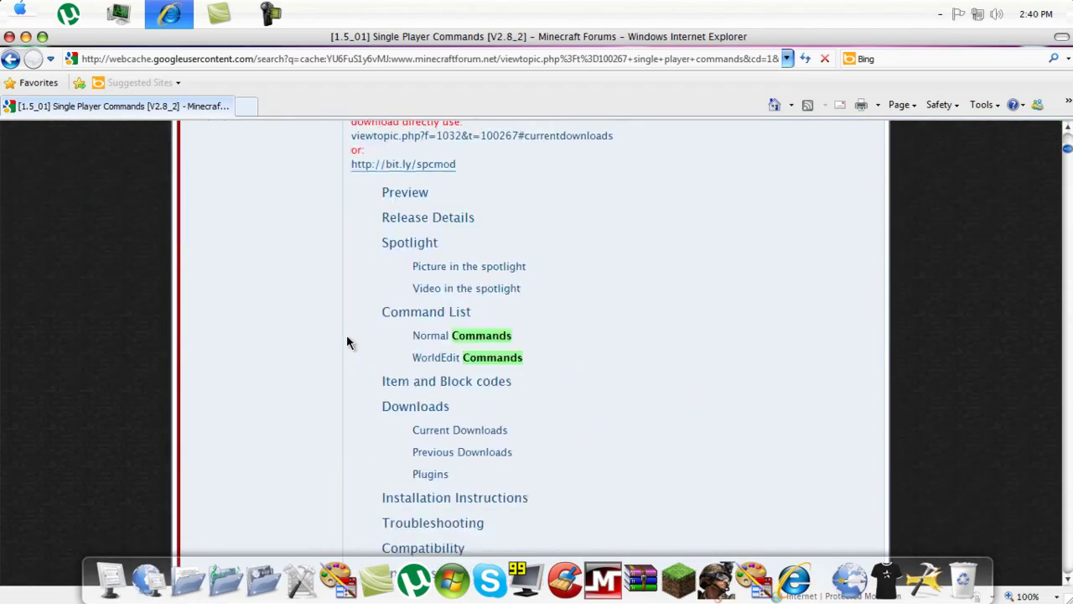
{"action": "scroll", "coordinate": [346, 334], "scroll_direction": "down", "scroll_amount": 20}
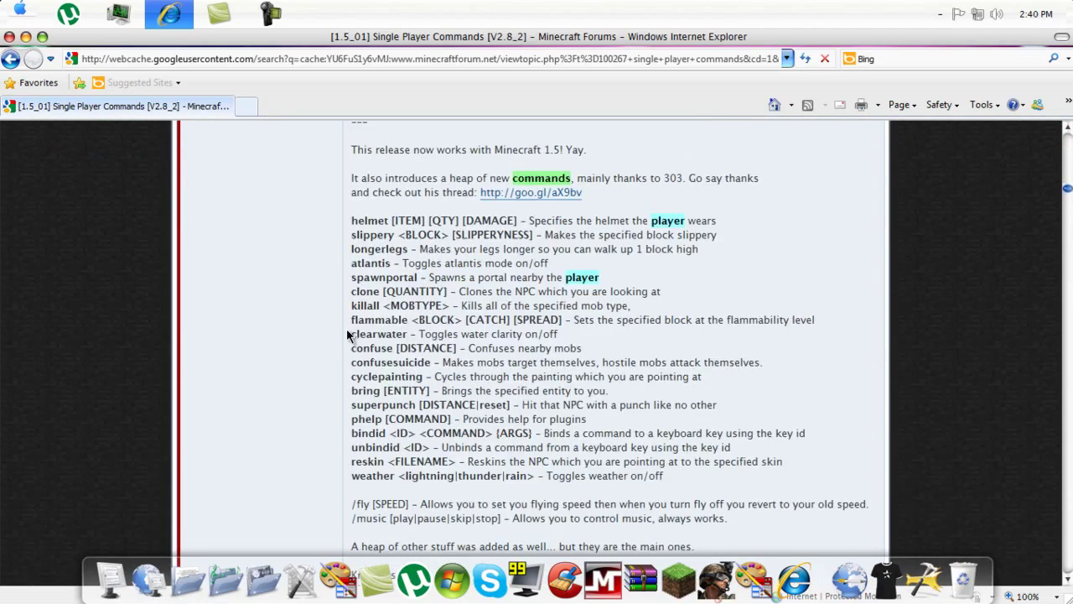
{"action": "scroll", "coordinate": [345, 335], "scroll_direction": "down", "scroll_amount": 20}
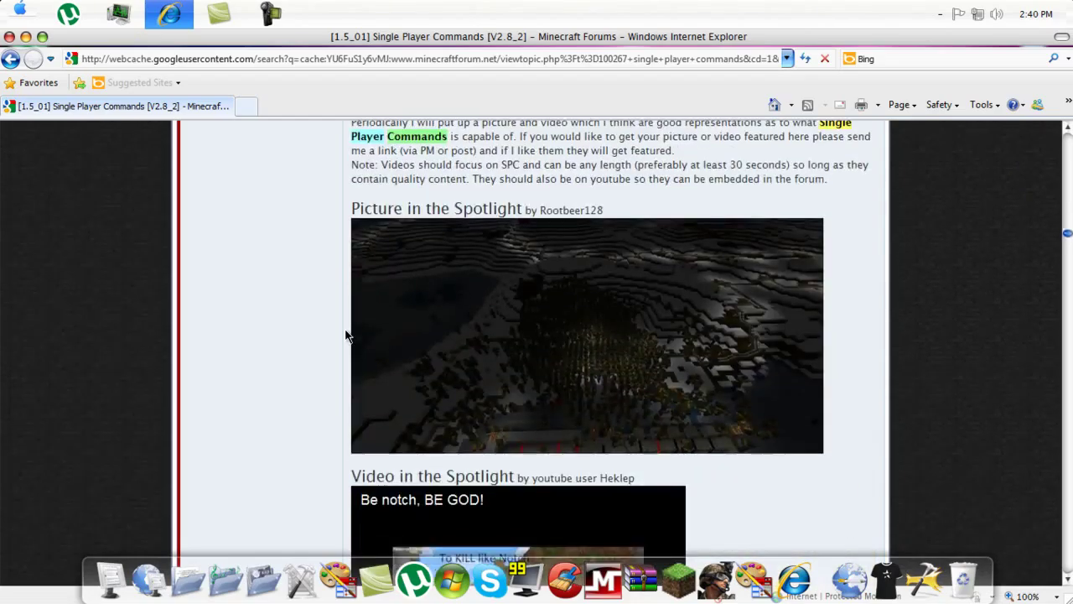
{"action": "scroll", "coordinate": [341, 333], "scroll_direction": "down", "scroll_amount": 20}
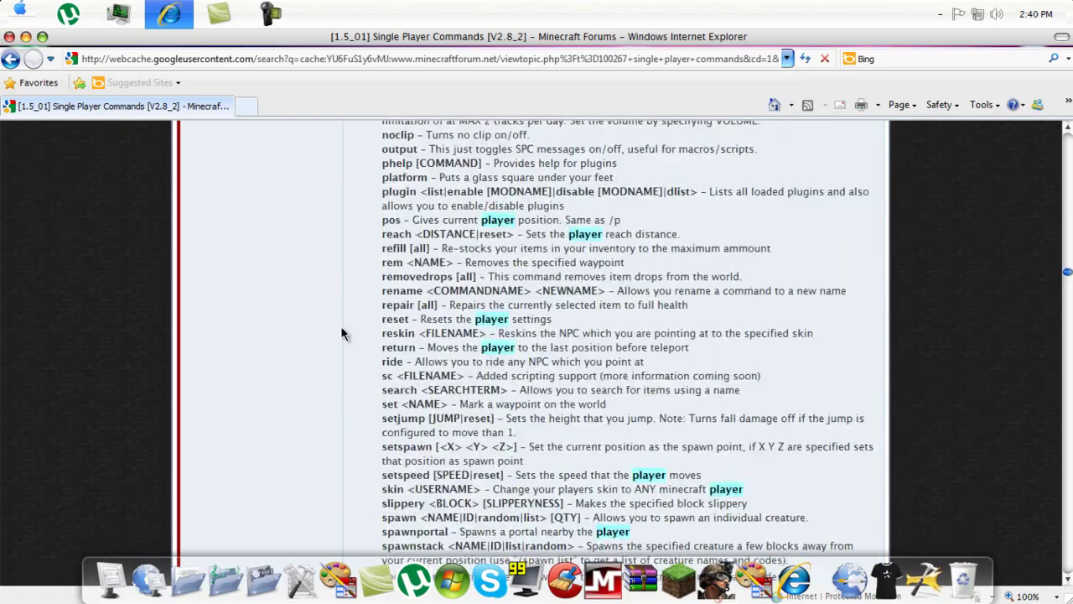
{"action": "scroll", "coordinate": [341, 326], "scroll_direction": "down", "scroll_amount": 12}
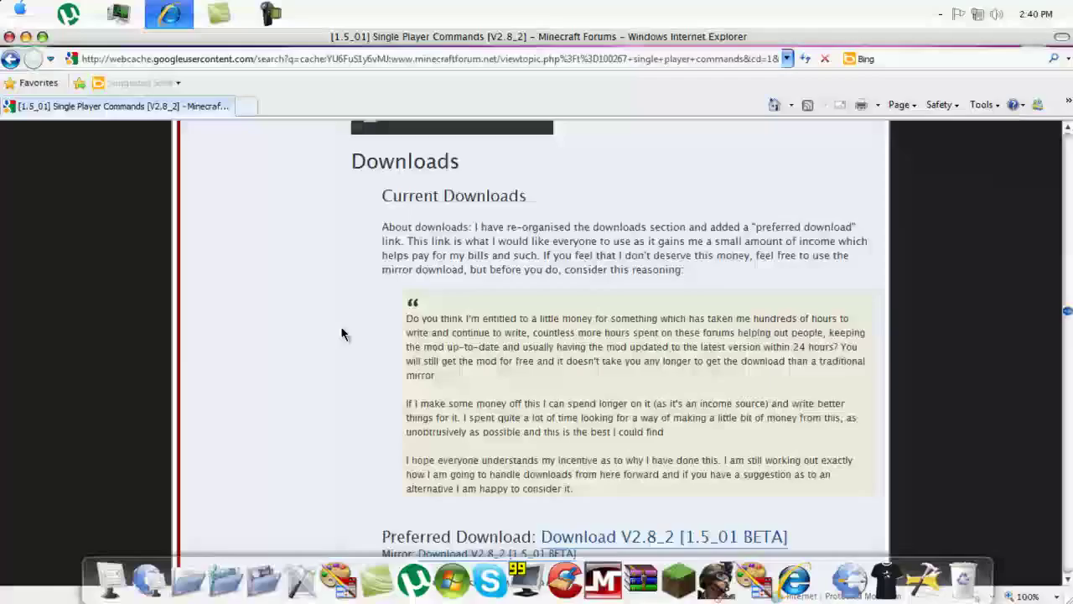
{"action": "scroll", "coordinate": [702, 313], "scroll_direction": "up", "scroll_amount": 2}
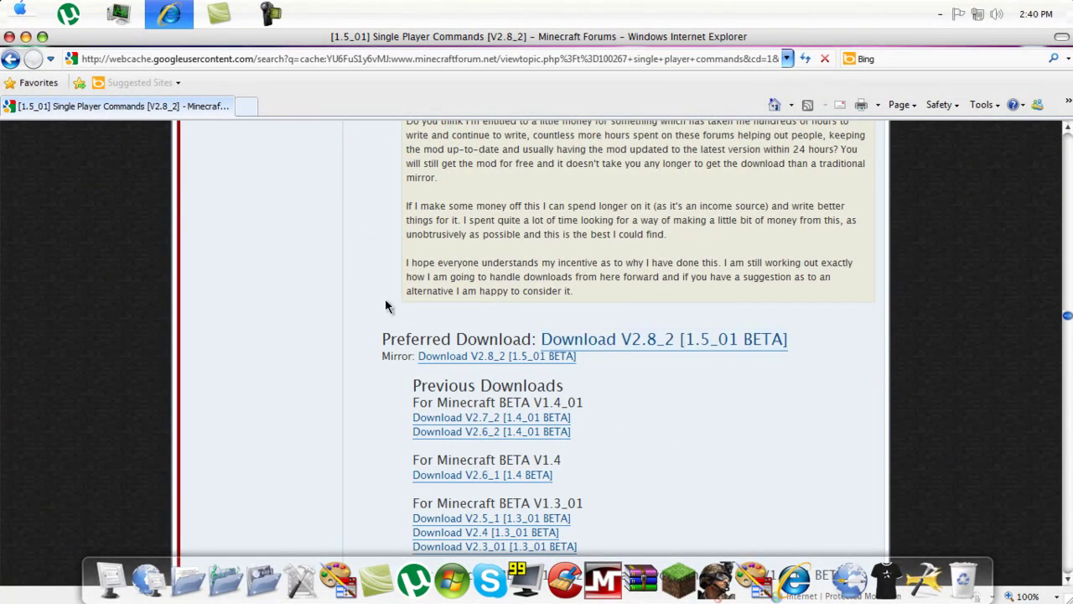
{"action": "scroll", "coordinate": [369, 295], "scroll_direction": "up", "scroll_amount": 4}
{"action": "scroll", "coordinate": [621, 180], "scroll_direction": "down", "scroll_amount": 3}
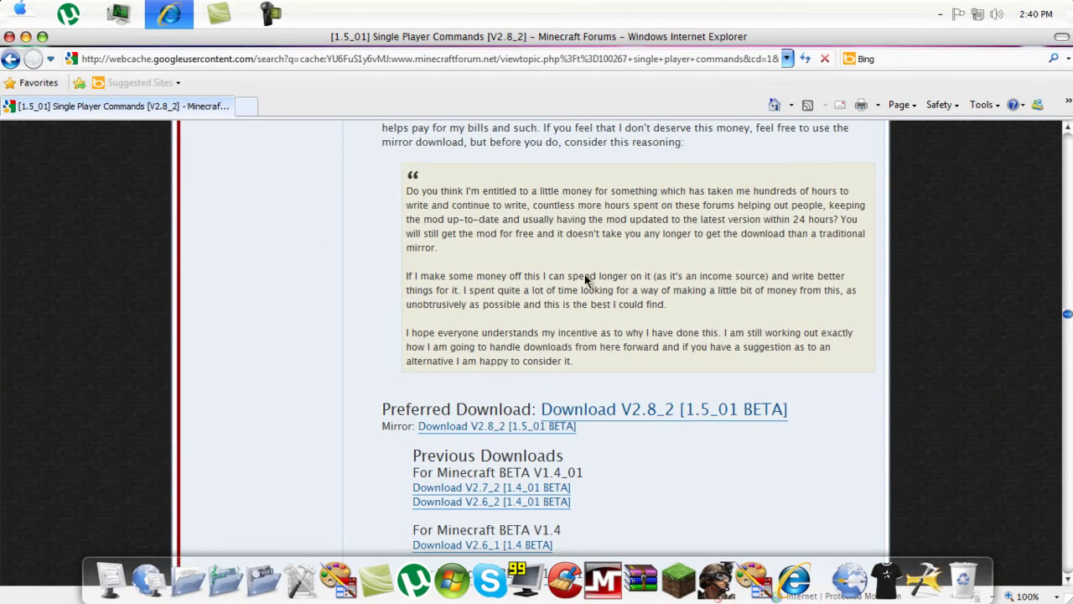
Step: Look back through the thread's command list and release notes, and put the browser window away
{"action": "scroll", "coordinate": [703, 384], "scroll_direction": "up", "scroll_amount": 3}
{"action": "scroll", "coordinate": [703, 384], "scroll_direction": "up", "scroll_amount": 10}
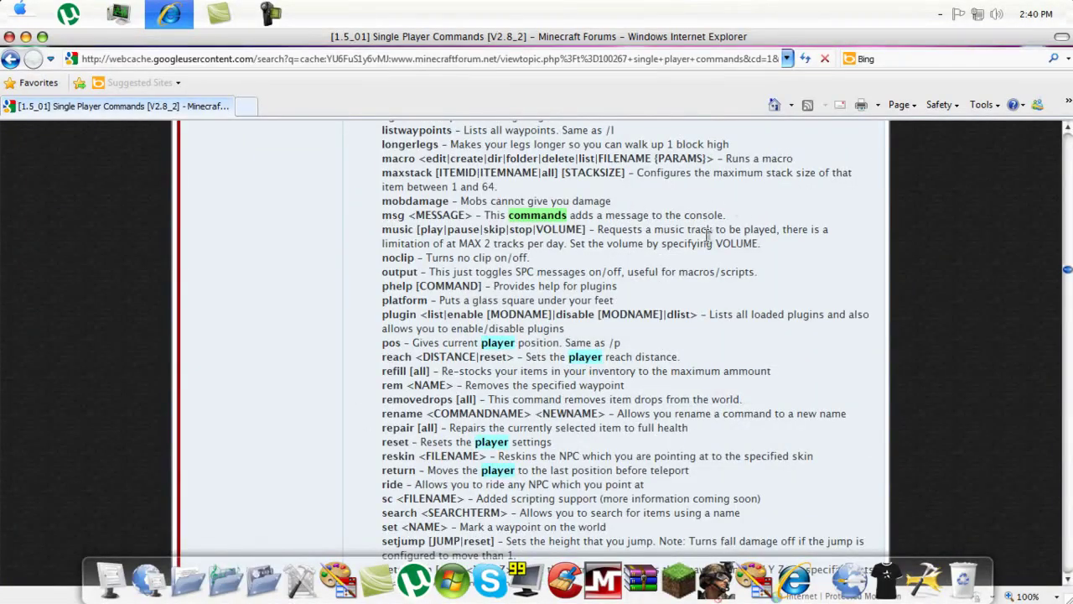
{"action": "scroll", "coordinate": [708, 236], "scroll_direction": "up", "scroll_amount": 5}
{"action": "scroll", "coordinate": [707, 236], "scroll_direction": "up", "scroll_amount": 15}
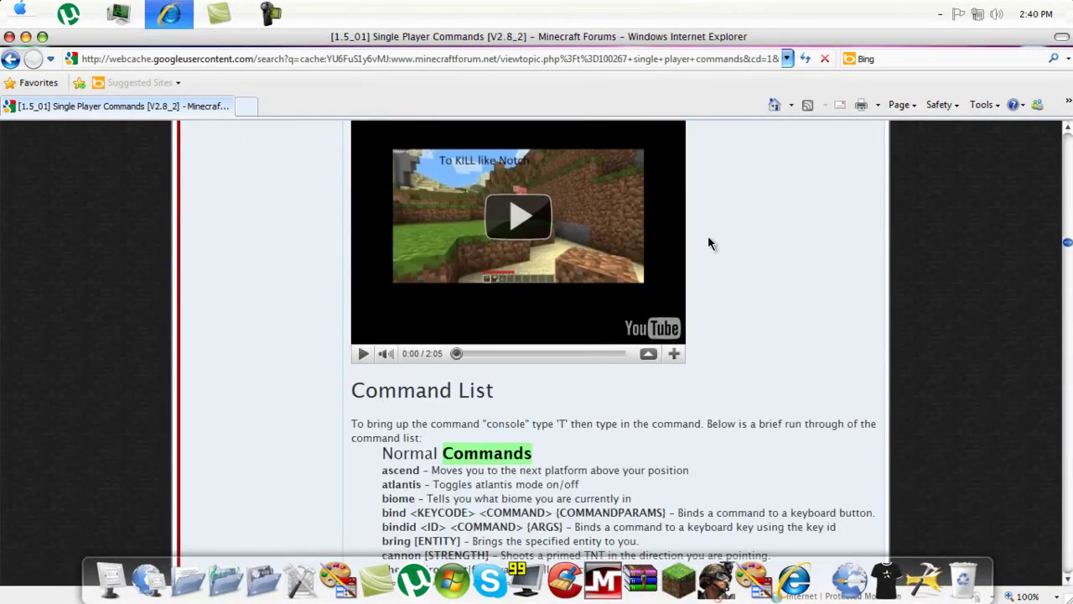
{"action": "scroll", "coordinate": [671, 239], "scroll_direction": "up", "scroll_amount": 15}
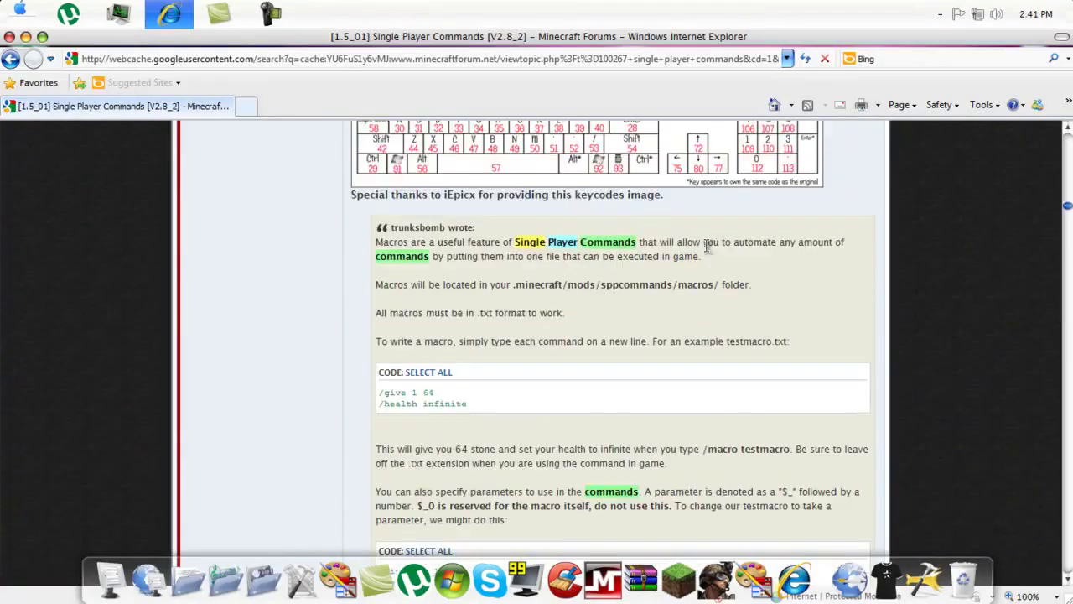
{"action": "scroll", "coordinate": [703, 248], "scroll_direction": "up", "scroll_amount": 1}
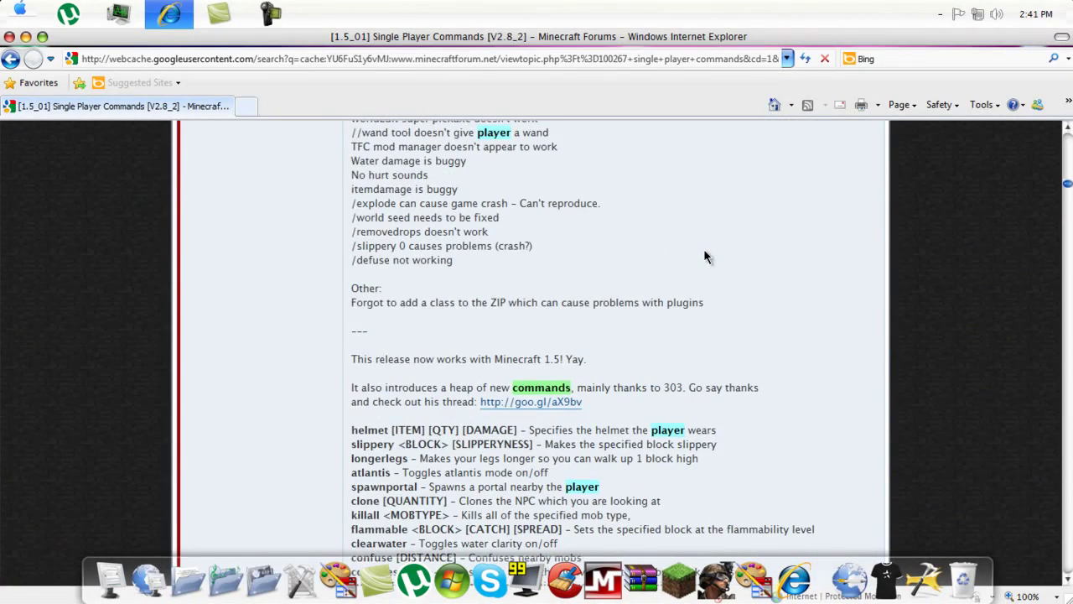
{"action": "left_click", "coordinate": [25, 37]}
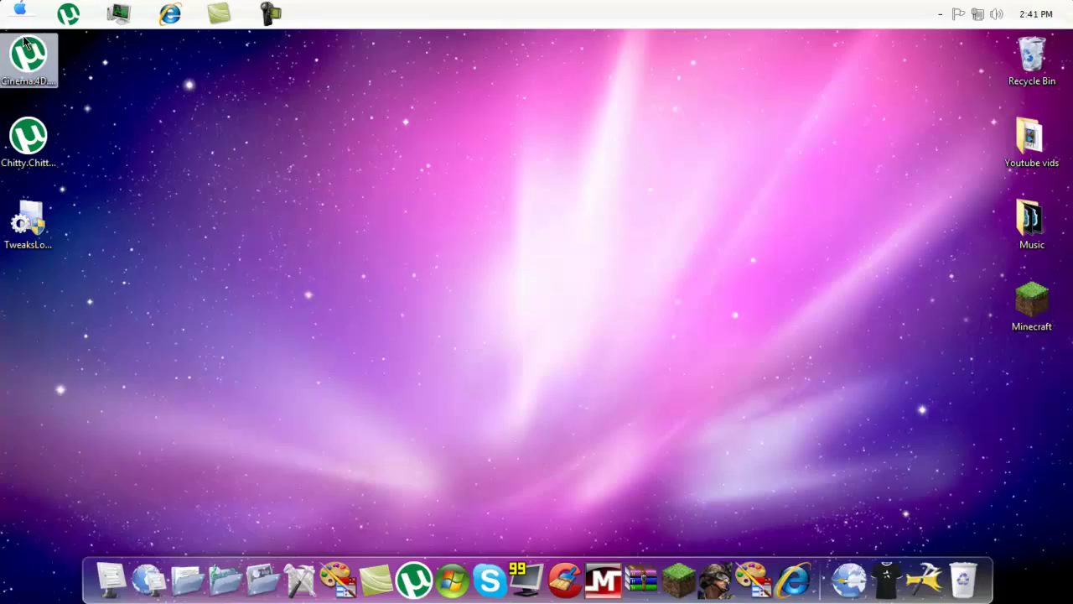
{"action": "right_click", "coordinate": [106, 149]}
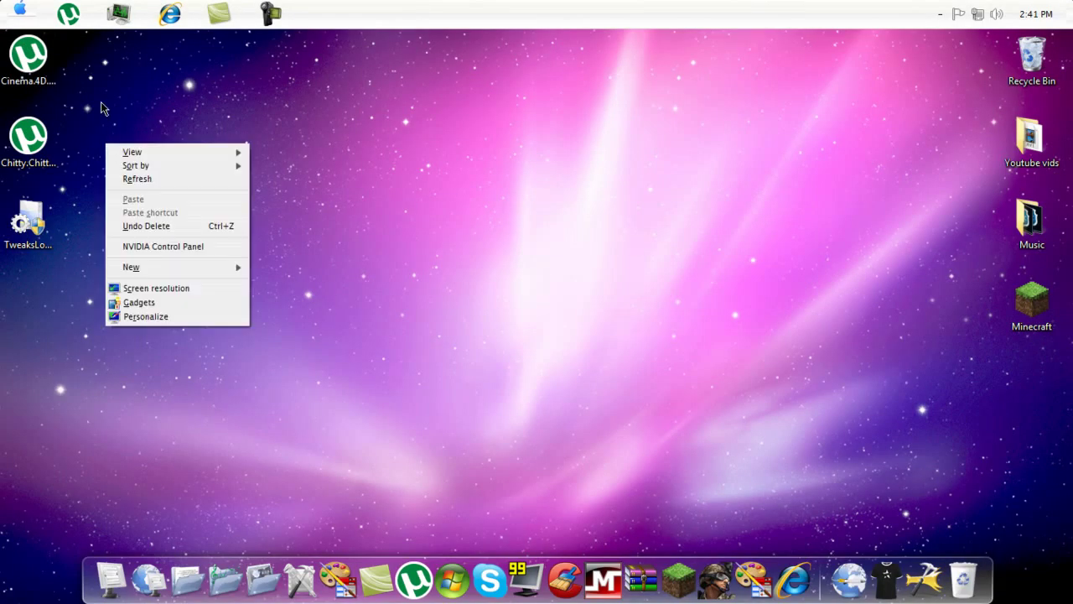
{"action": "left_click", "coordinate": [101, 90]}
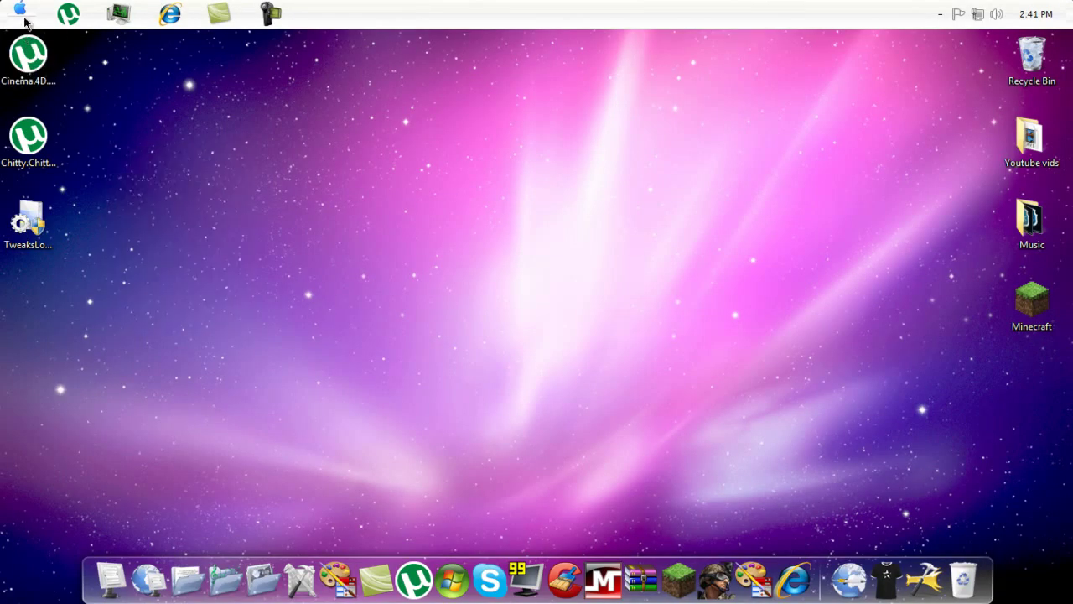
Step: Open the %appdata% location through the Run dialog and go into its .minecraft folder
{"action": "key", "text": "super+r"}
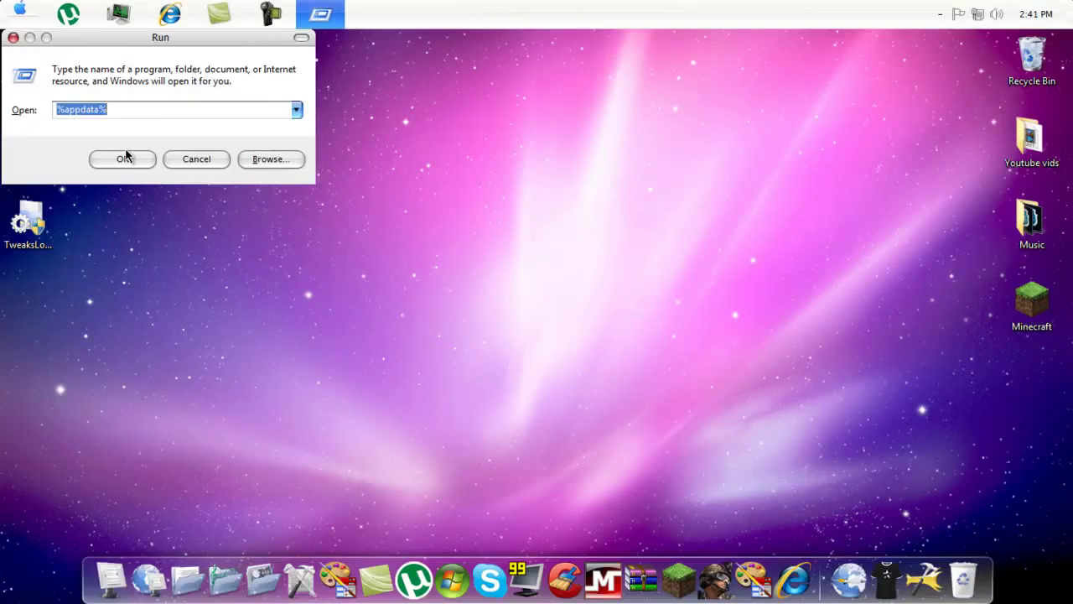
{"action": "left_click", "coordinate": [93, 161]}
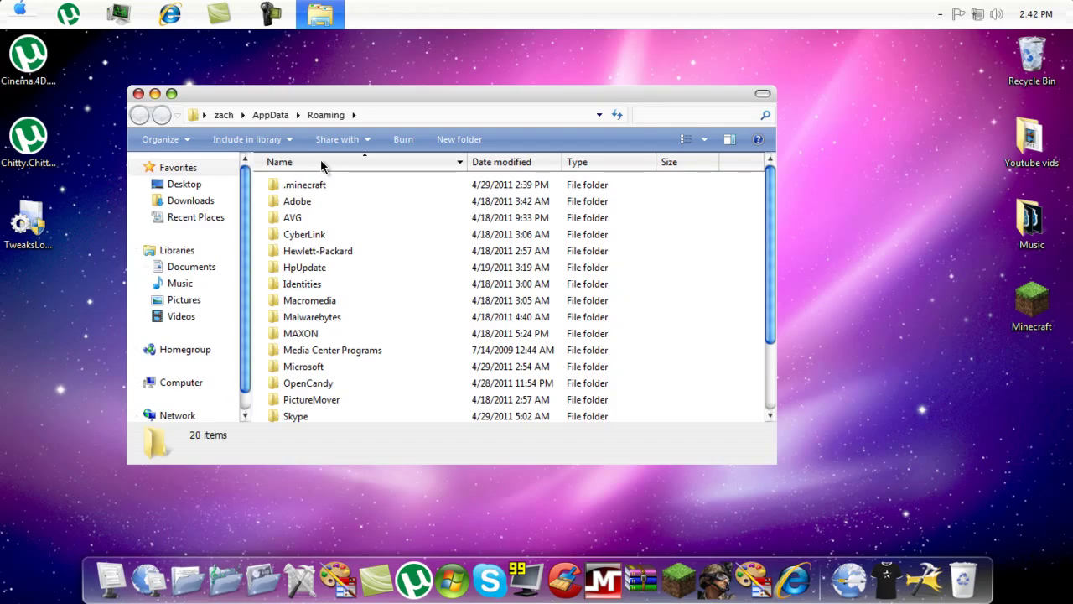
{"action": "left_click", "coordinate": [289, 189]}
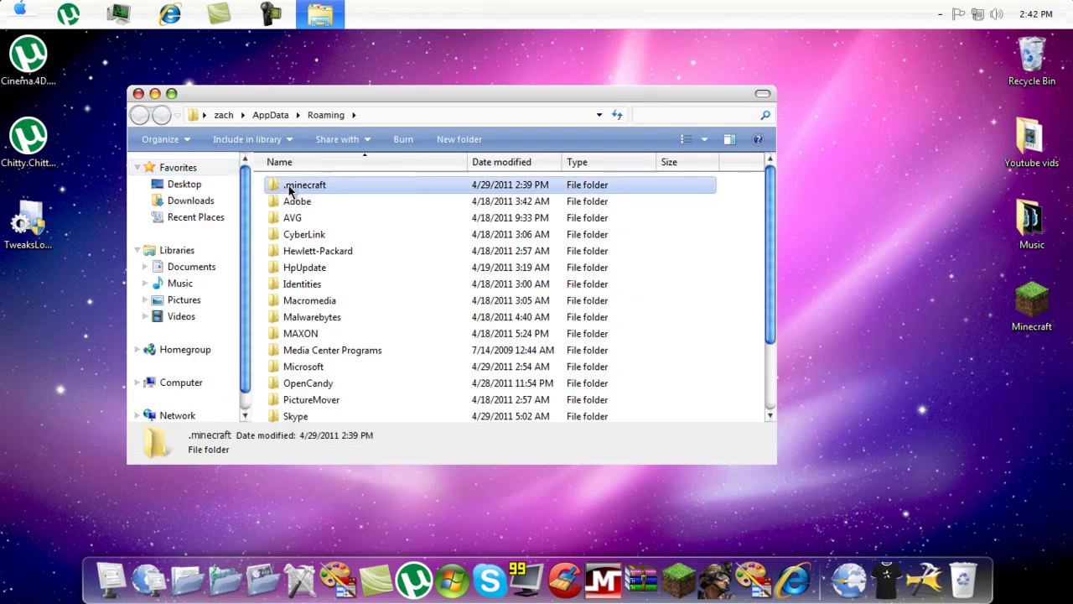
{"action": "double_click", "coordinate": [290, 188]}
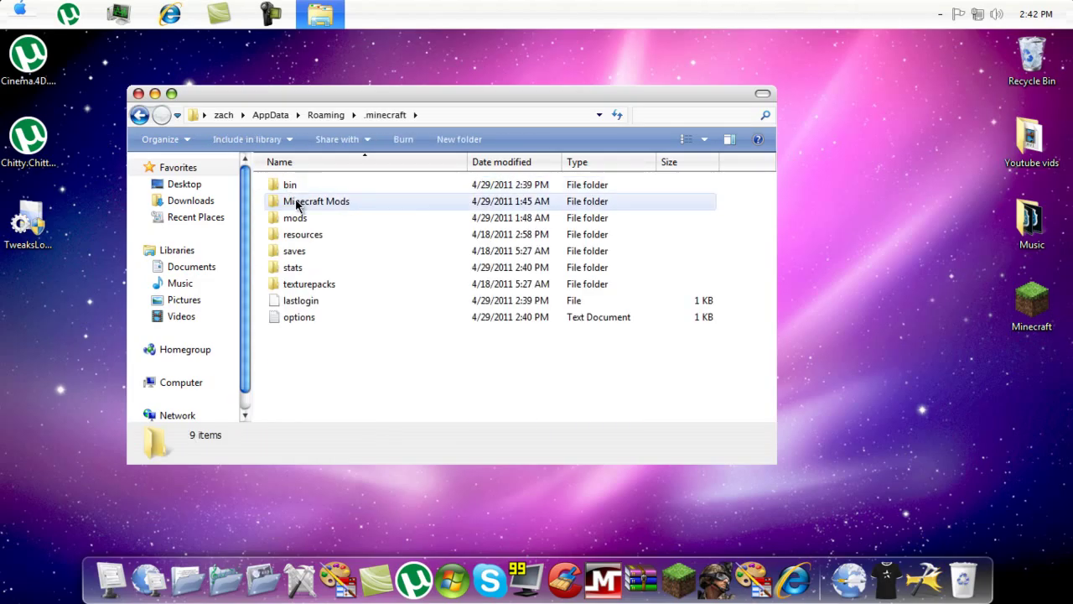
Step: Open the SinglePlayerCommands-MC1.5v2.8_2 archive stored in the Minecraft Mods folder
{"action": "left_click", "coordinate": [297, 204]}
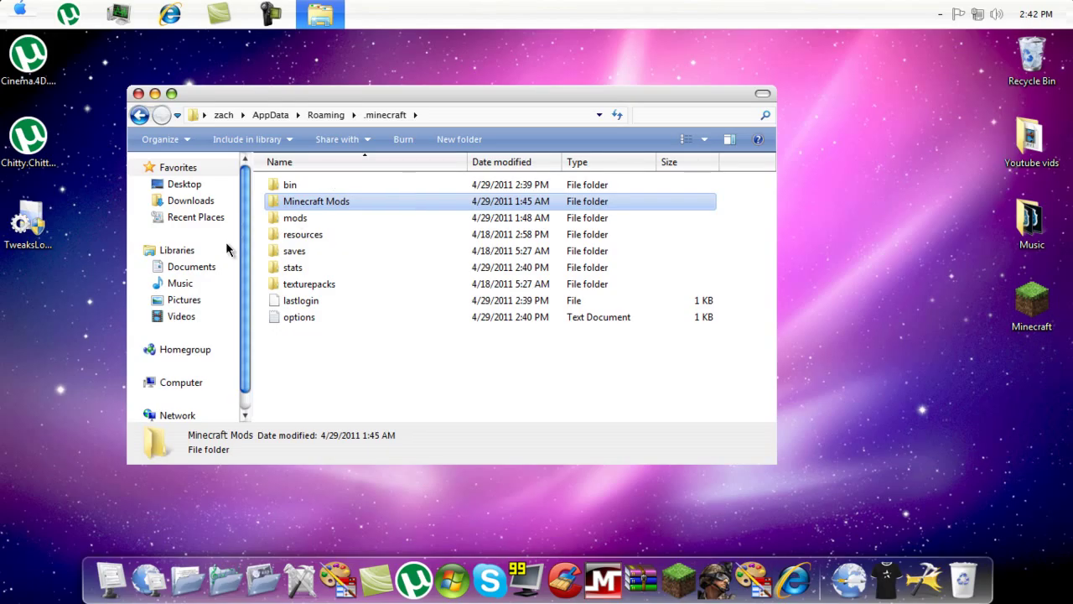
{"action": "key", "text": "Return"}
{"action": "double_click", "coordinate": [303, 186]}
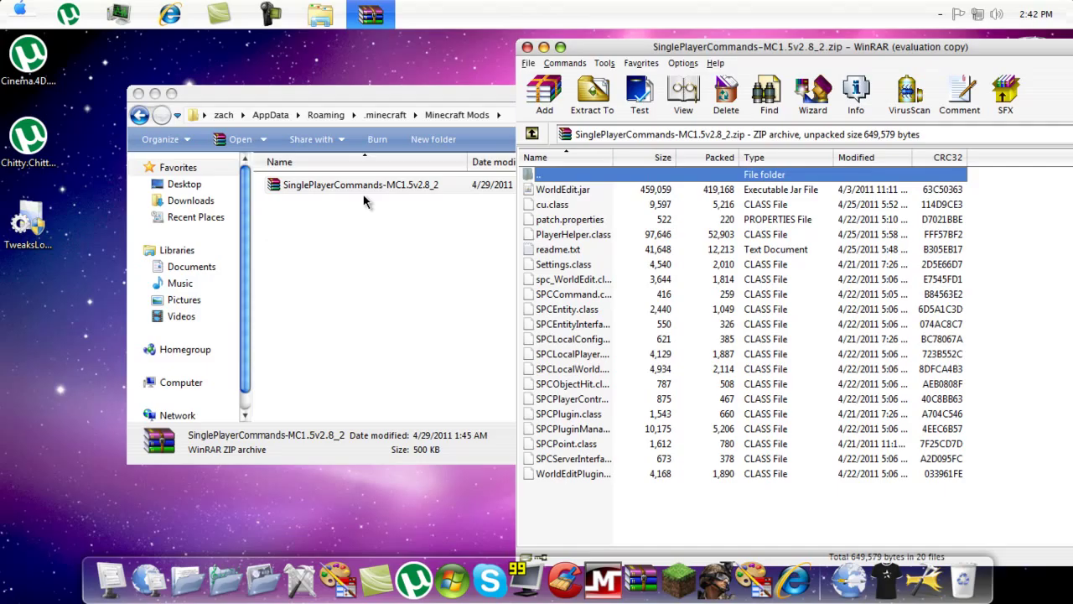
Step: Return the folder window to .minecraft and open its bin folder
{"action": "left_click", "coordinate": [335, 271]}
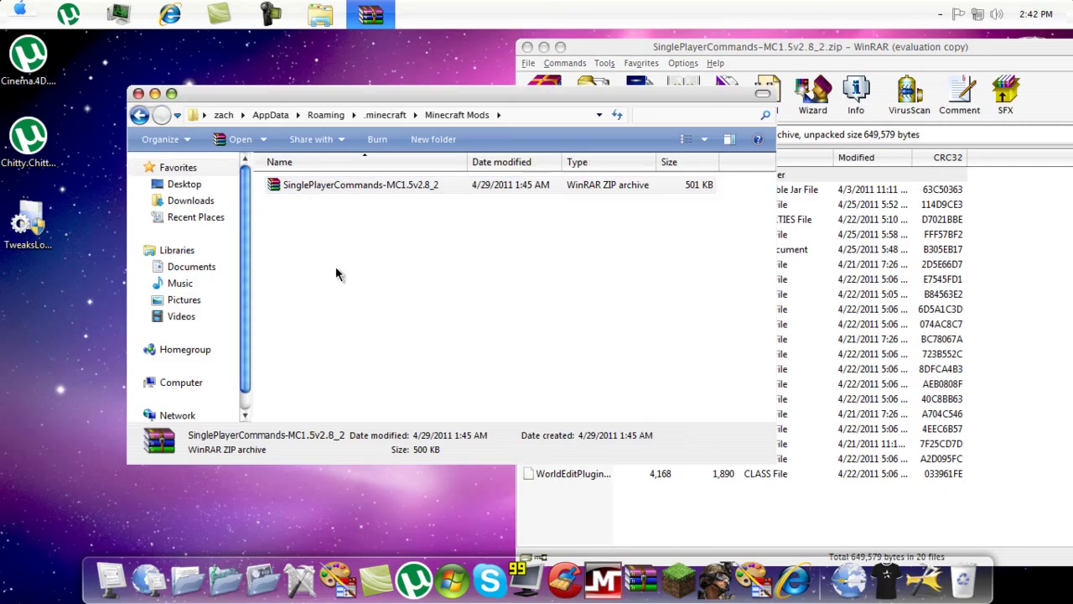
{"action": "left_click", "coordinate": [385, 115]}
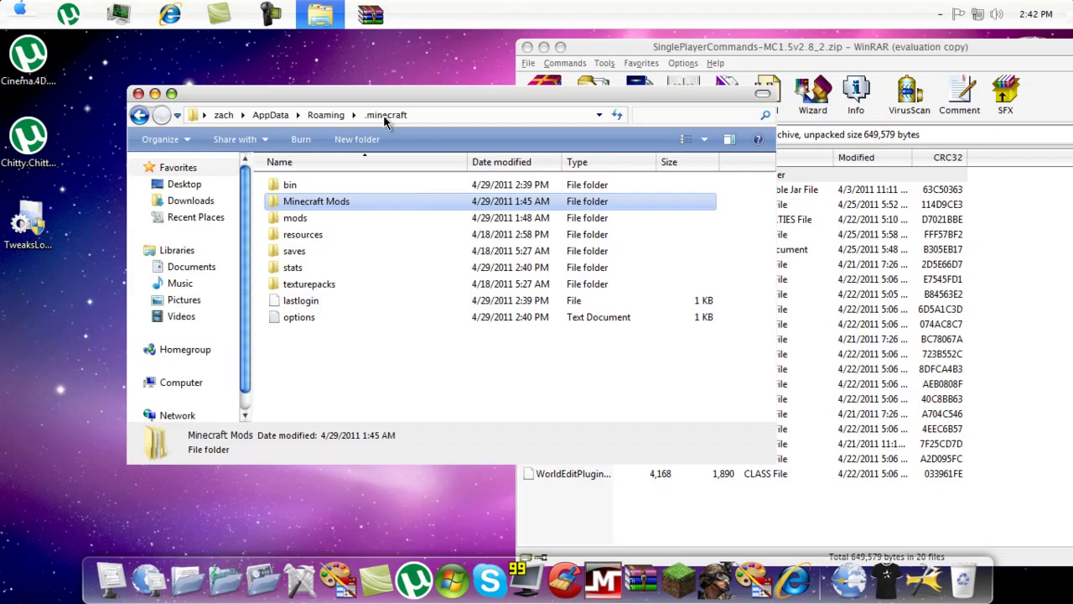
{"action": "left_click", "coordinate": [293, 186]}
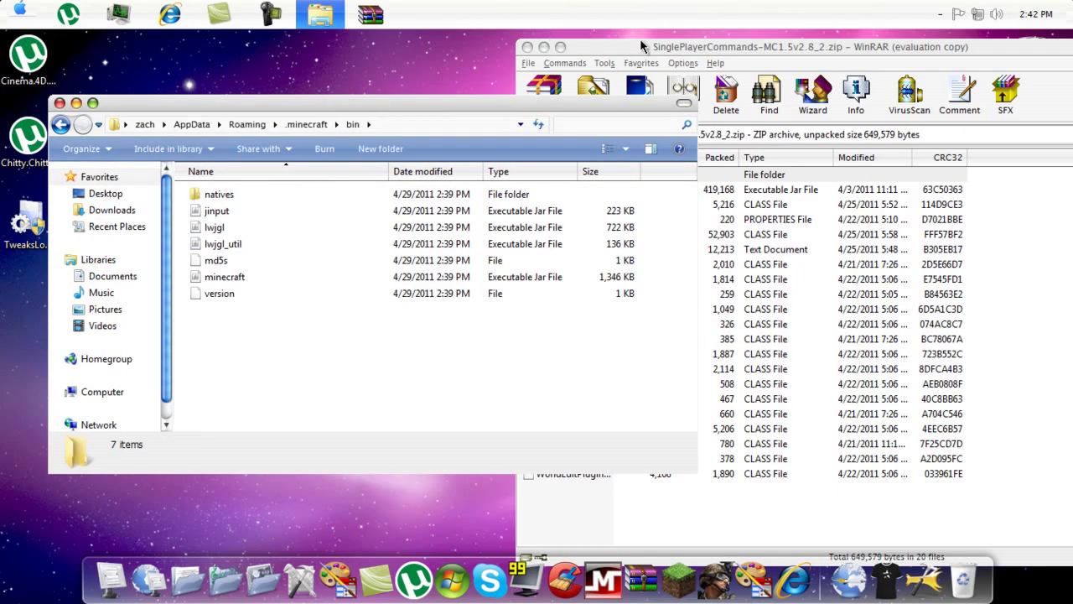
Step: Narrow and reposition the archive window so it sits beside the bin folder window
{"action": "left_click", "coordinate": [642, 37]}
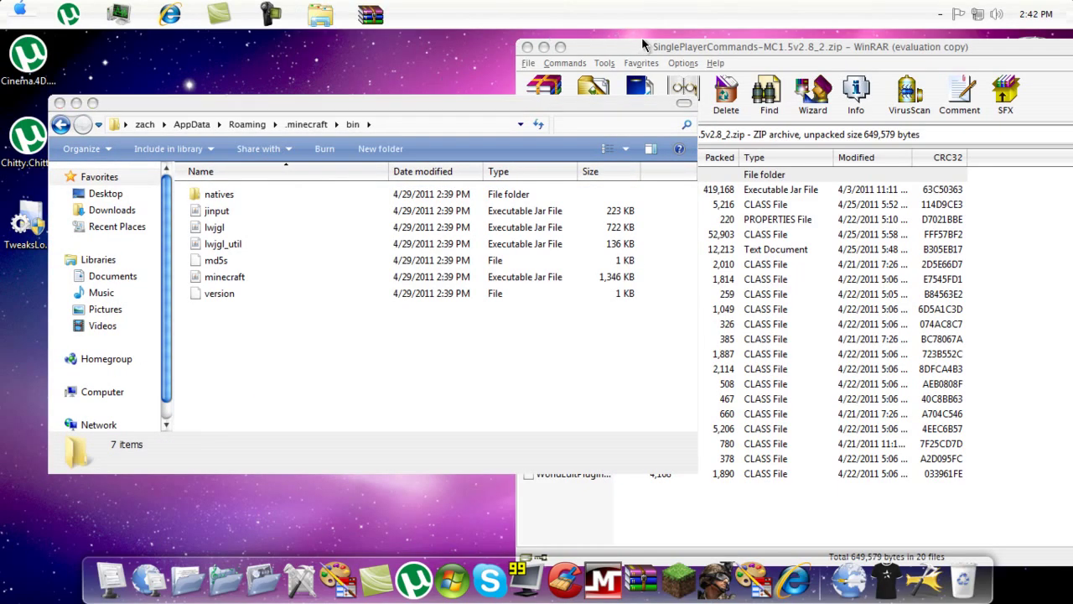
{"action": "left_click", "coordinate": [517, 78]}
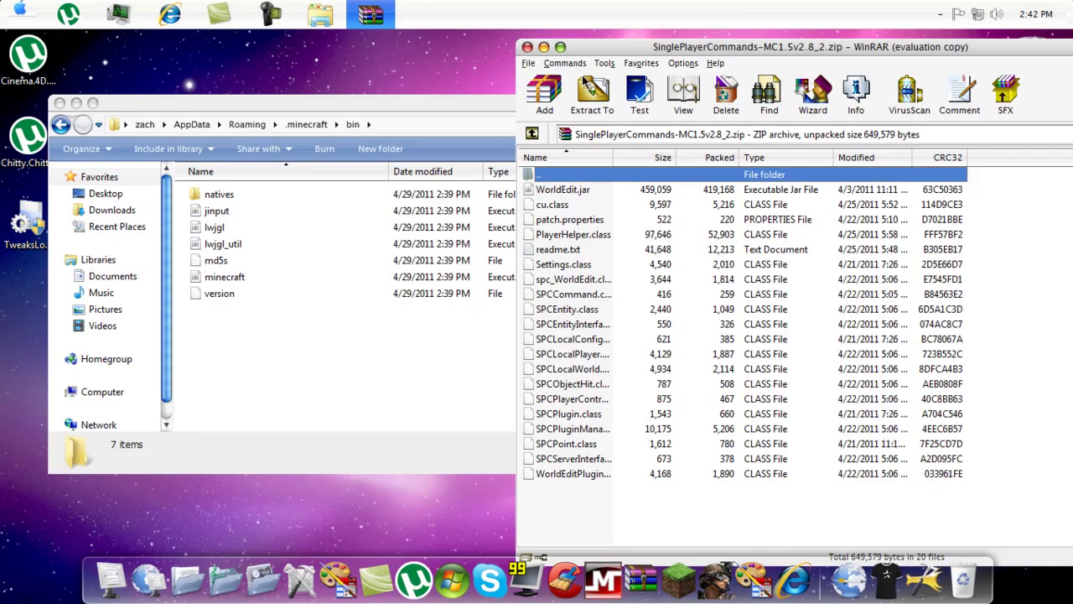
{"action": "left_click_drag", "start_coordinate": [593, 39], "coordinate": [592, 80]}
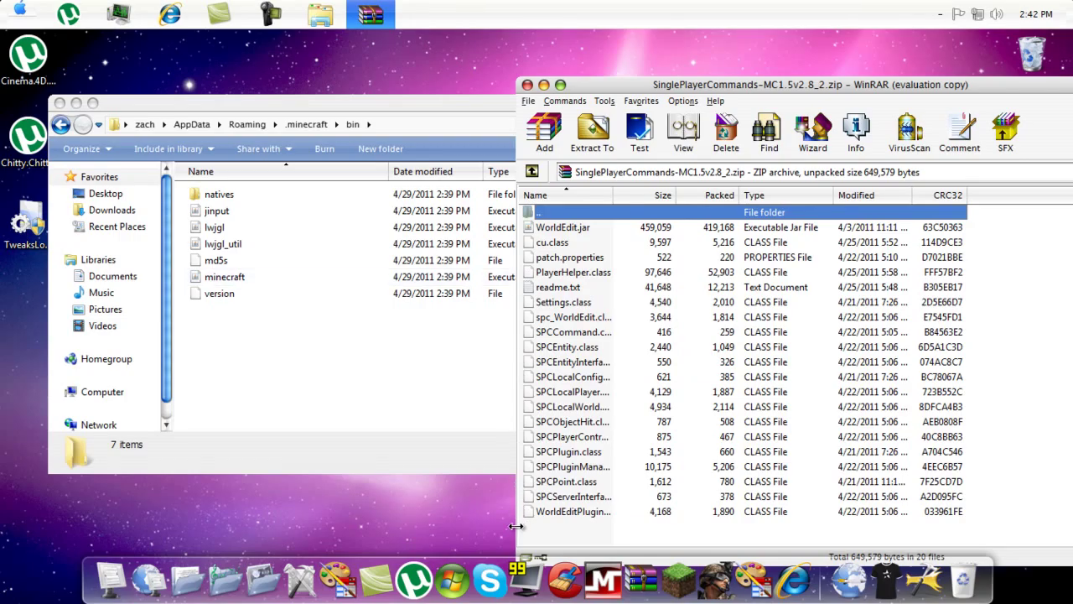
{"action": "left_click_drag", "start_coordinate": [516, 526], "coordinate": [629, 515]}
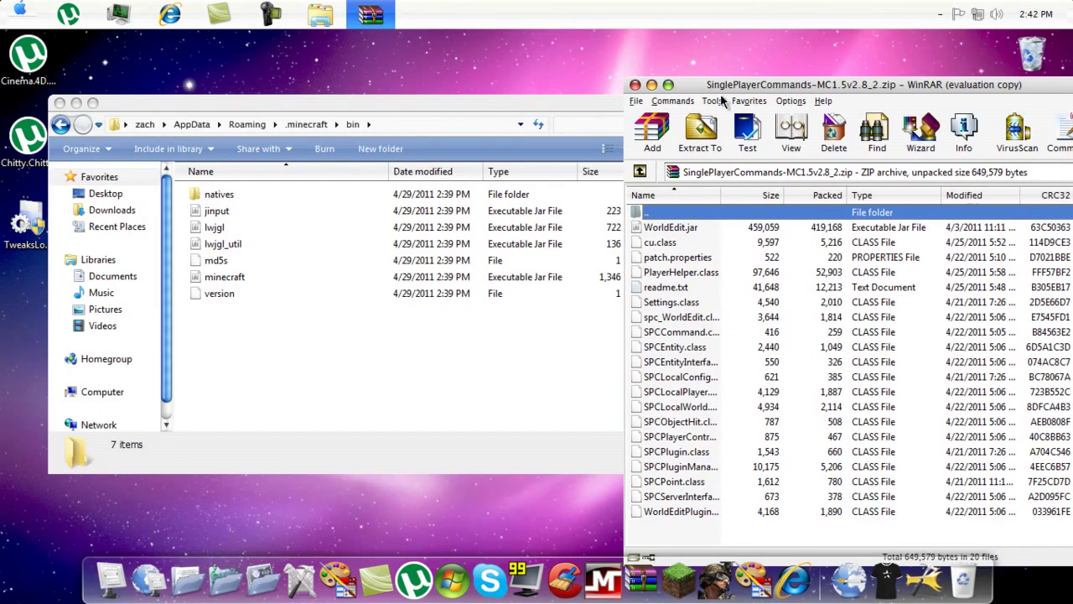
{"action": "mouse_move", "coordinate": [723, 87]}
{"action": "left_mouse_down"}
{"action": "mouse_move", "coordinate": [636, 92]}
{"action": "mouse_move", "coordinate": [649, 65]}
{"action": "mouse_move", "coordinate": [713, 69]}
{"action": "left_mouse_up"}
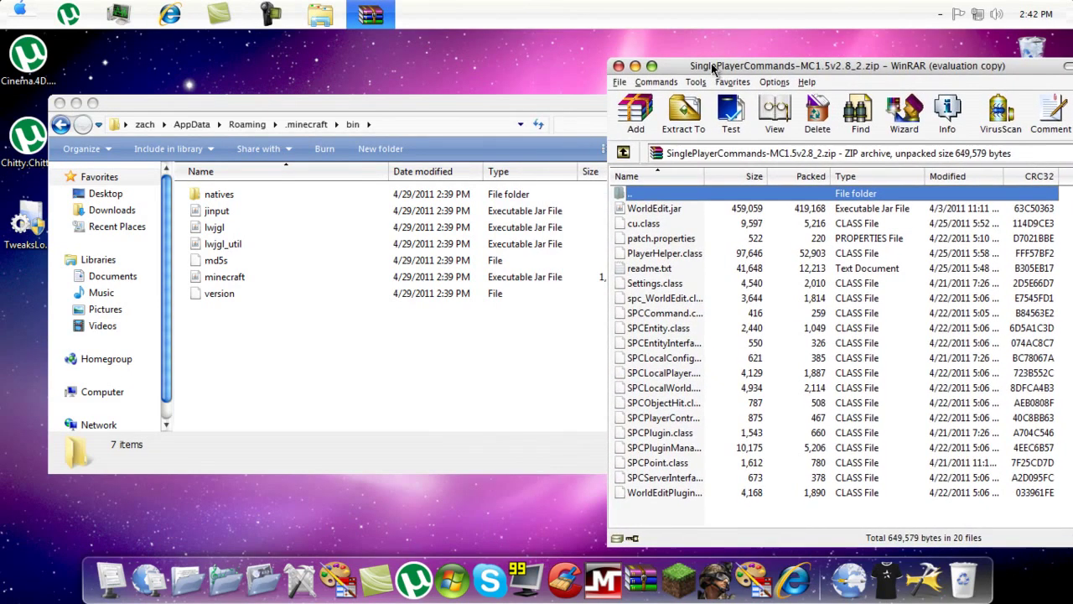
Step: Extract WorldEdit.jar from the SinglePlayerCommands archive into the .minecraft bin folder
{"action": "left_click", "coordinate": [635, 211]}
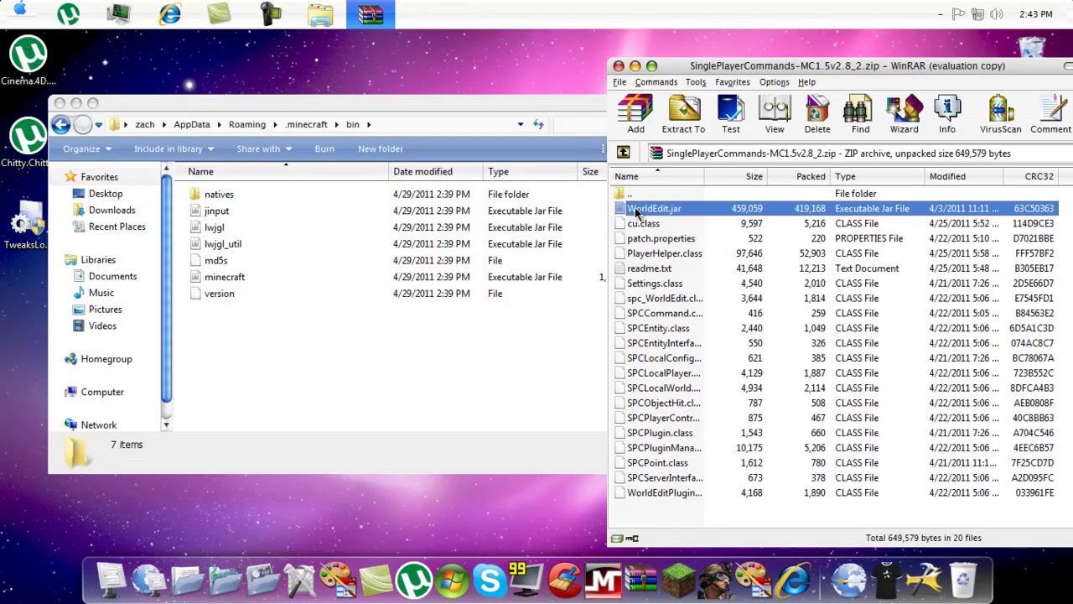
{"action": "left_click_drag", "start_coordinate": [635, 213], "coordinate": [208, 338]}
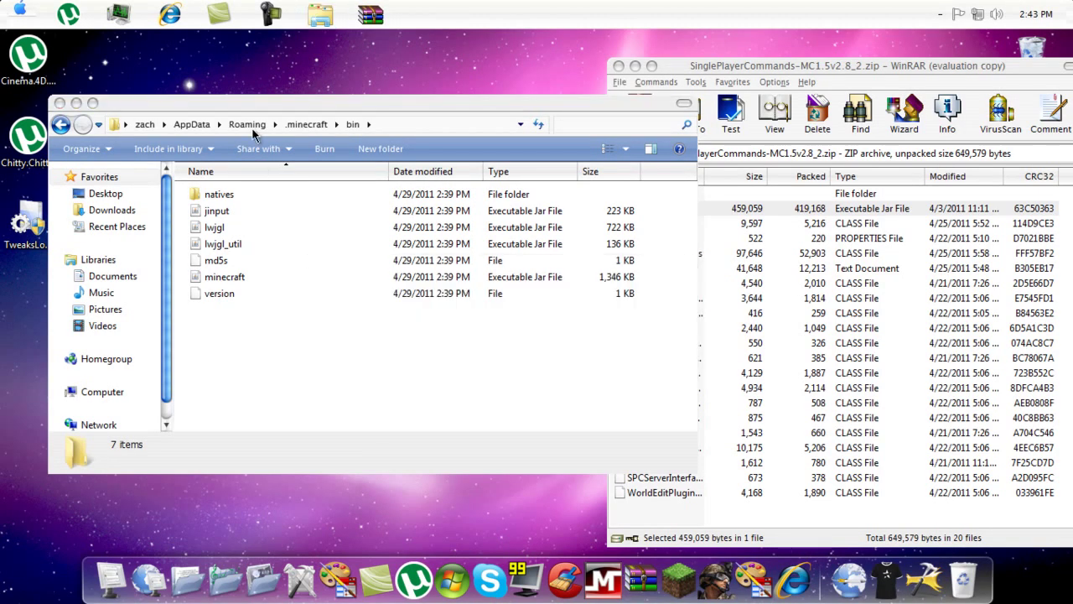
{"action": "left_click", "coordinate": [267, 27]}
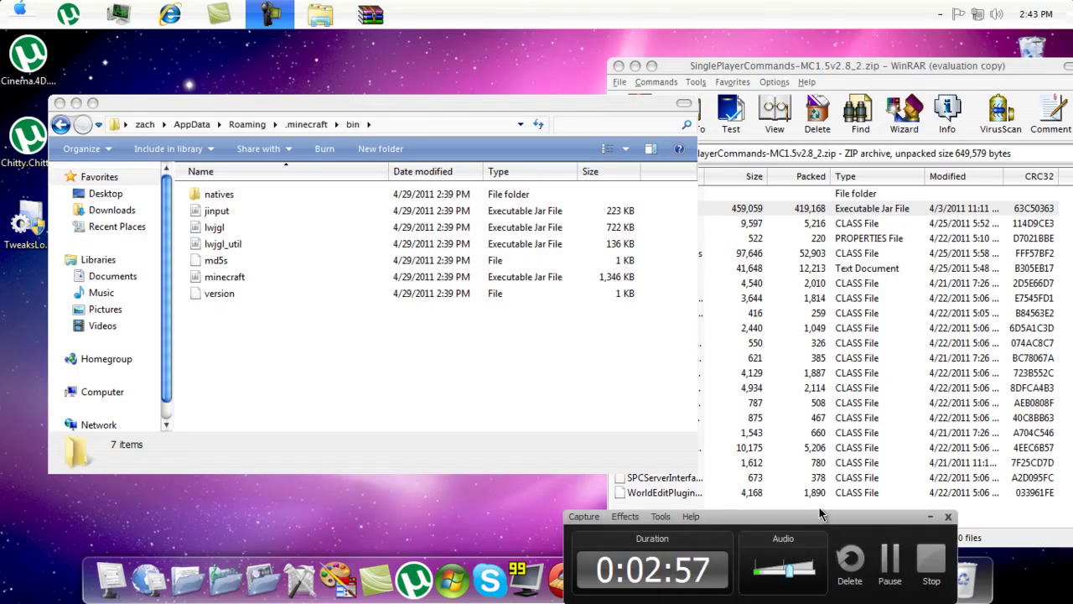
{"action": "left_click_drag", "start_coordinate": [755, 208], "coordinate": [522, 423]}
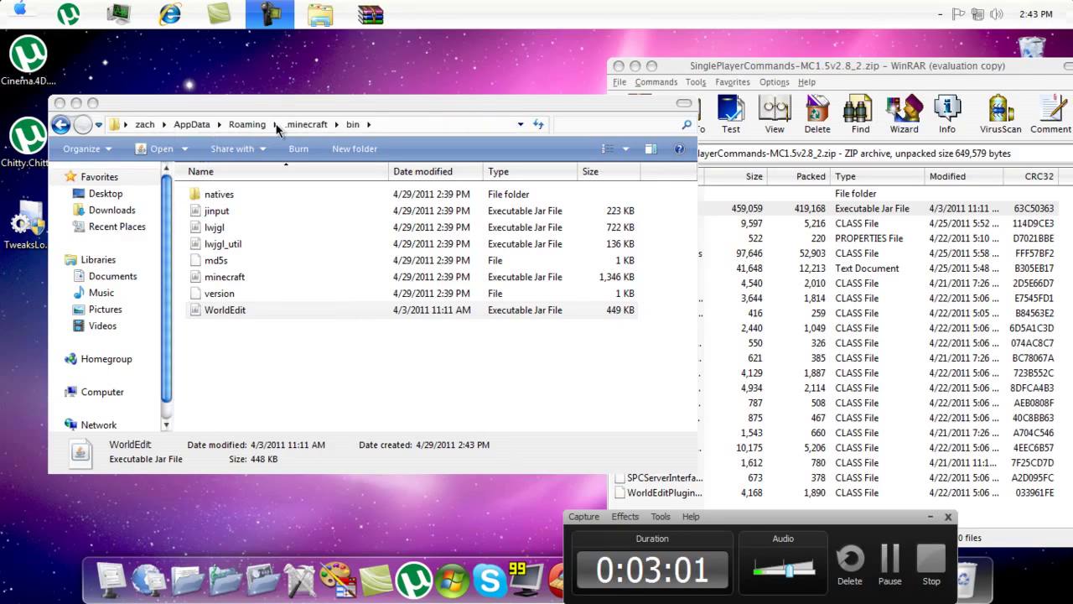
Step: Open the minecraft jar file from the bin folder as an archive in WinRAR
{"action": "double_click", "coordinate": [243, 278]}
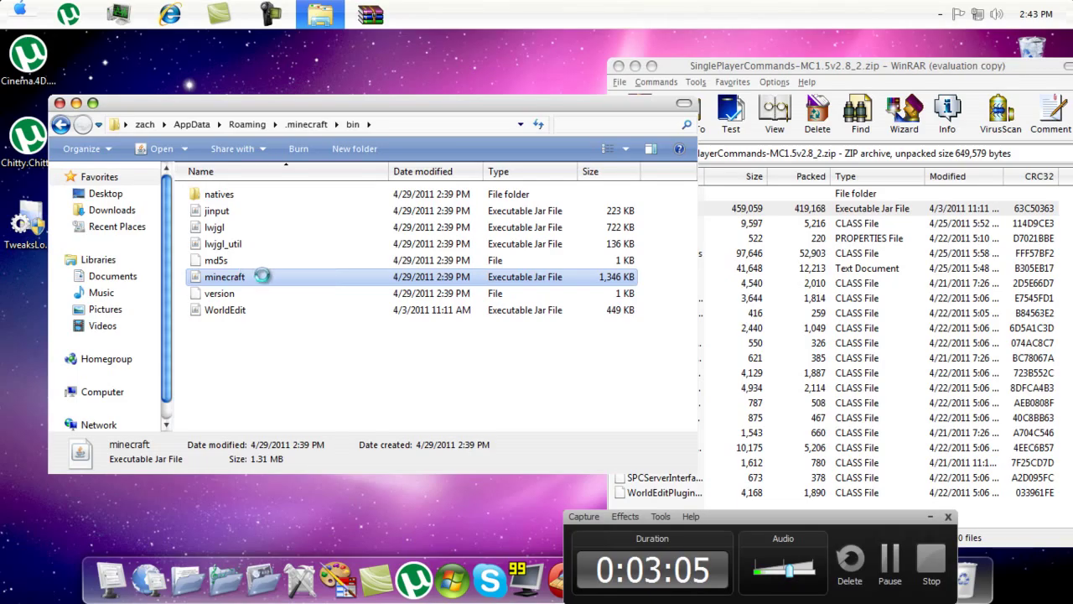
{"action": "right_click", "coordinate": [245, 282]}
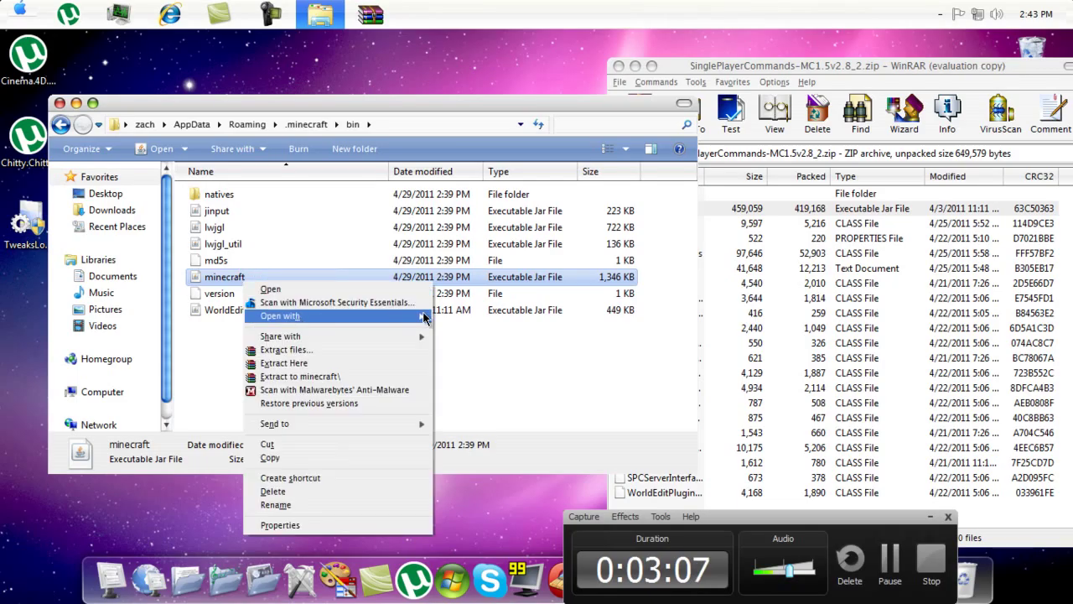
{"action": "mouse_move", "coordinate": [426, 318]}
{"action": "left_click", "coordinate": [464, 332]}
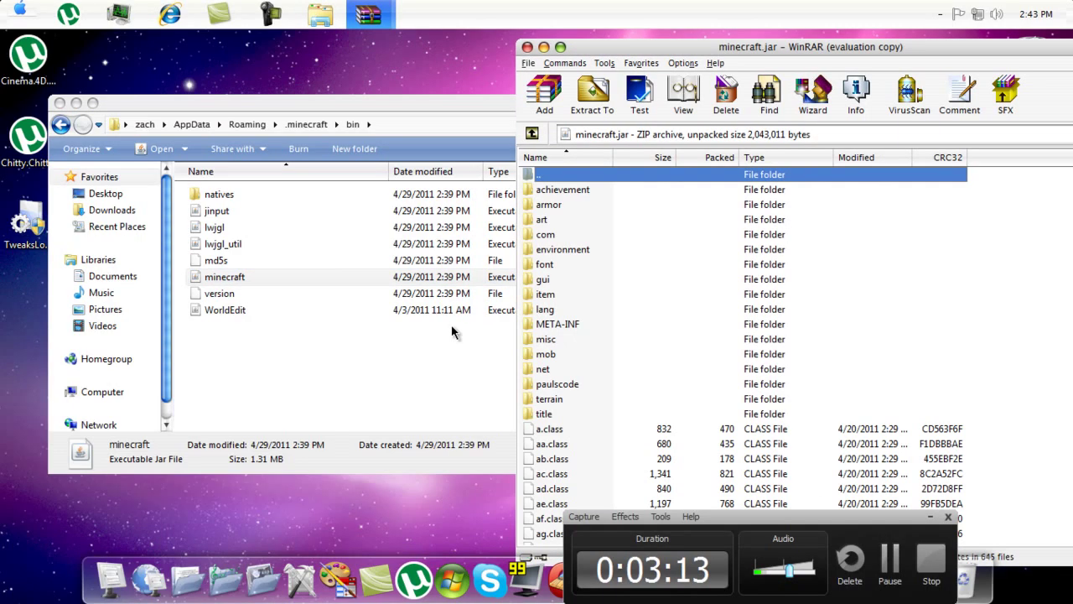
Step: Minimize the bin folder window, then narrow and place the minecraft.jar archive window beside the SinglePlayerCommands archive
{"action": "left_click_drag", "start_coordinate": [619, 46], "coordinate": [141, 38]}
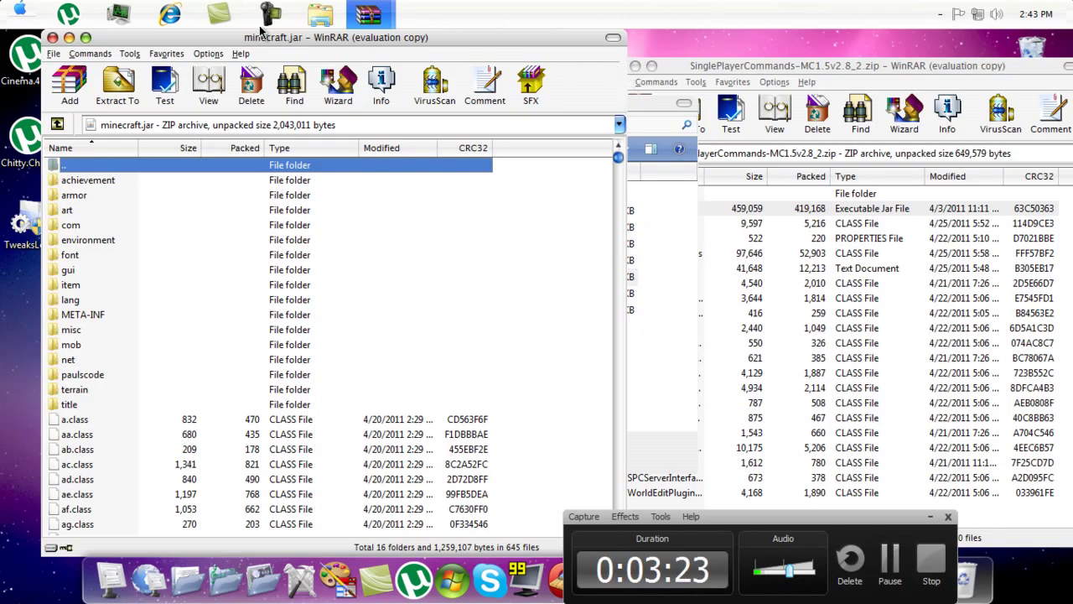
{"action": "left_click_drag", "start_coordinate": [504, 37], "coordinate": [786, 84]}
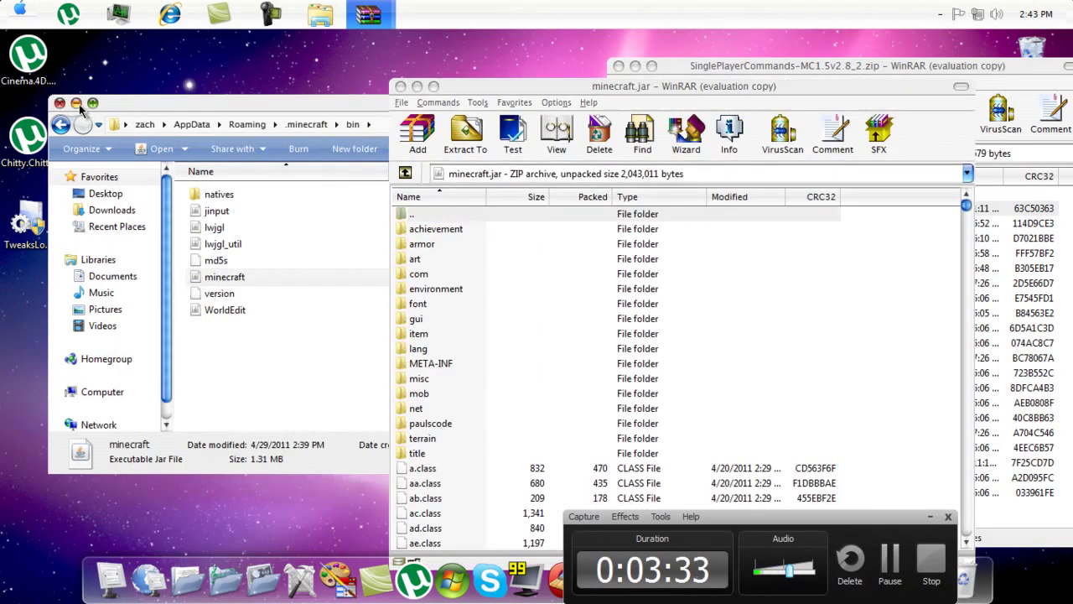
{"action": "left_click", "coordinate": [79, 104]}
{"action": "left_click", "coordinate": [78, 103]}
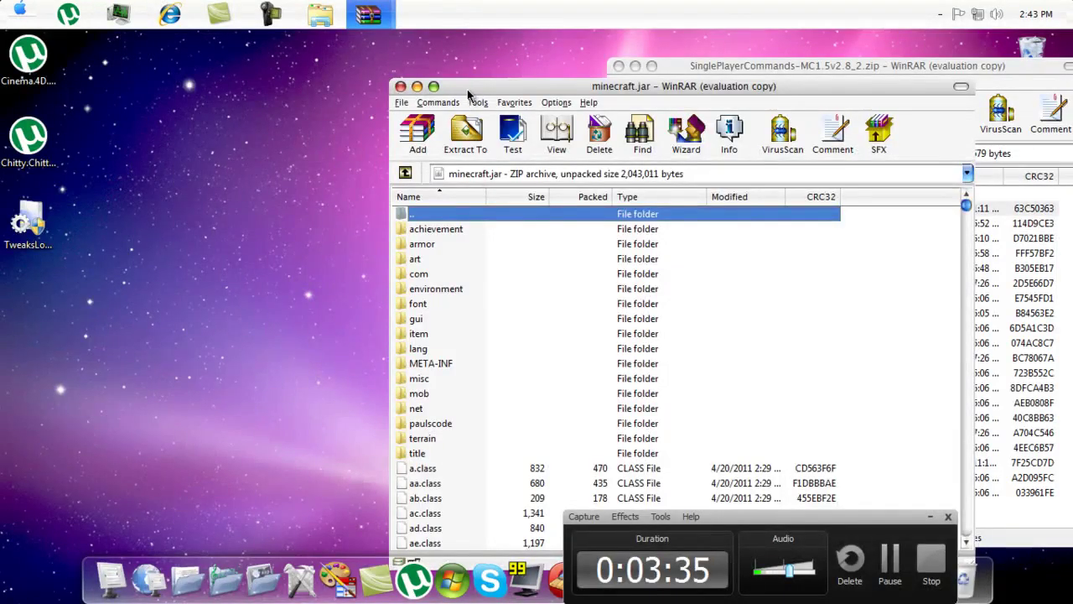
{"action": "left_click_drag", "start_coordinate": [467, 89], "coordinate": [108, 68]}
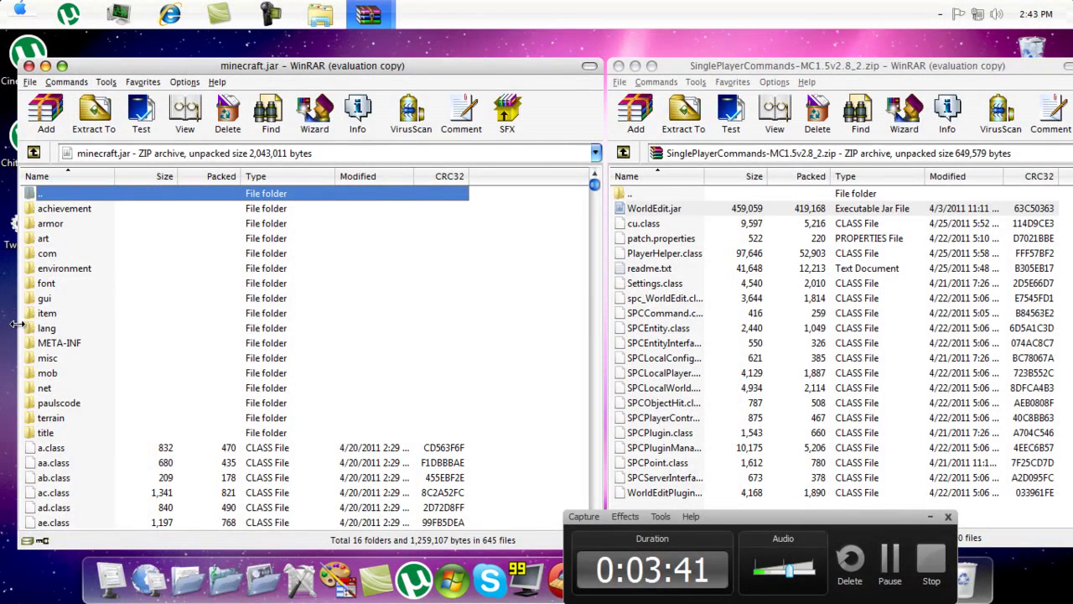
{"action": "left_click_drag", "start_coordinate": [16, 325], "coordinate": [142, 327]}
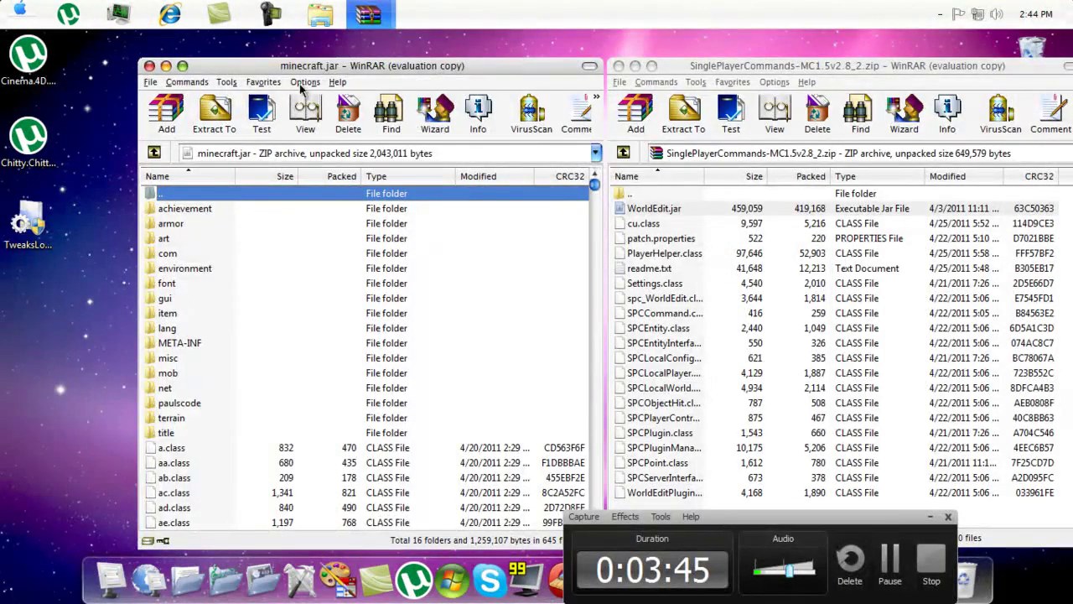
{"action": "left_click_drag", "start_coordinate": [318, 65], "coordinate": [232, 58]}
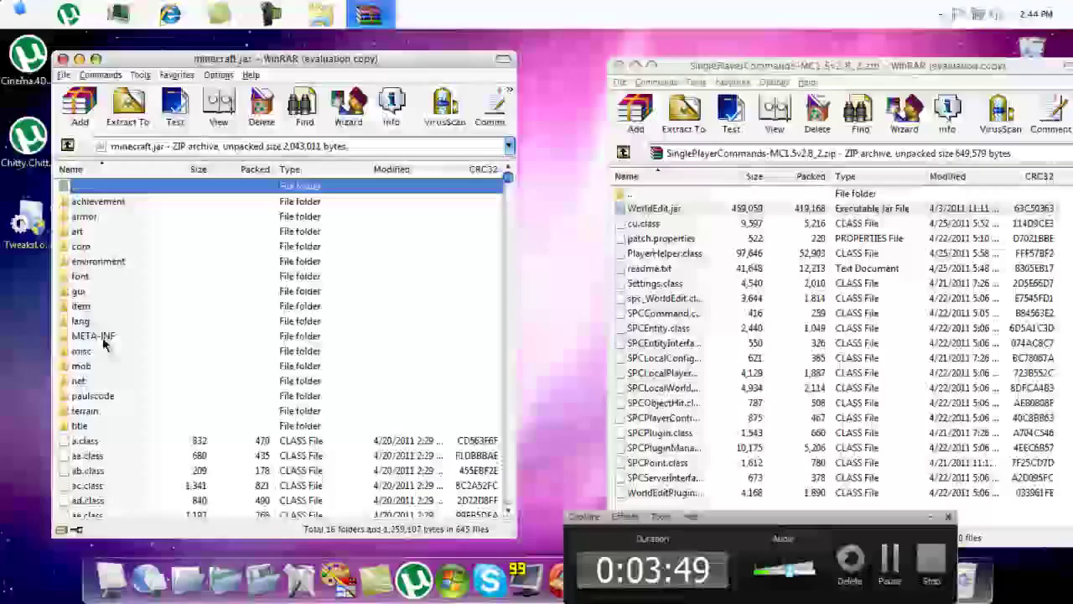
Step: Delete the META-INF folder from minecraft.jar
{"action": "right_click", "coordinate": [102, 336]}
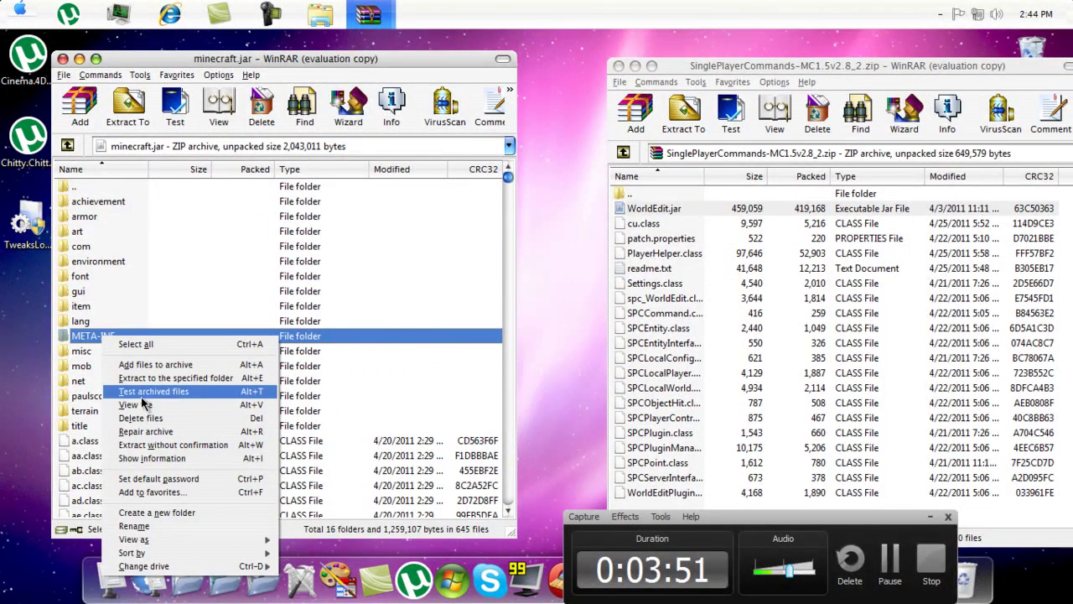
{"action": "left_click", "coordinate": [201, 418]}
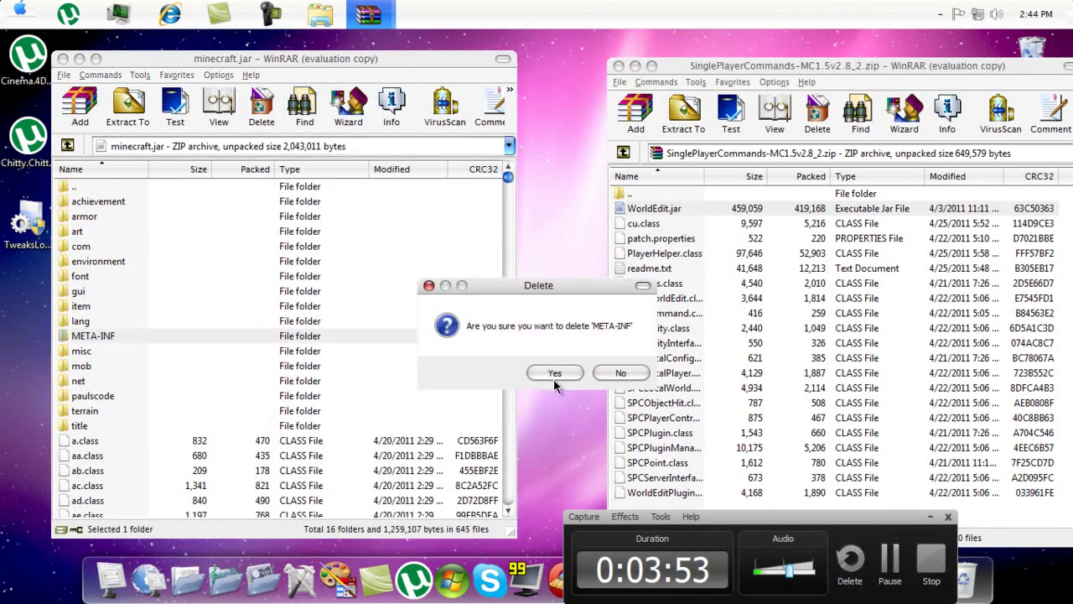
{"action": "left_click", "coordinate": [557, 374]}
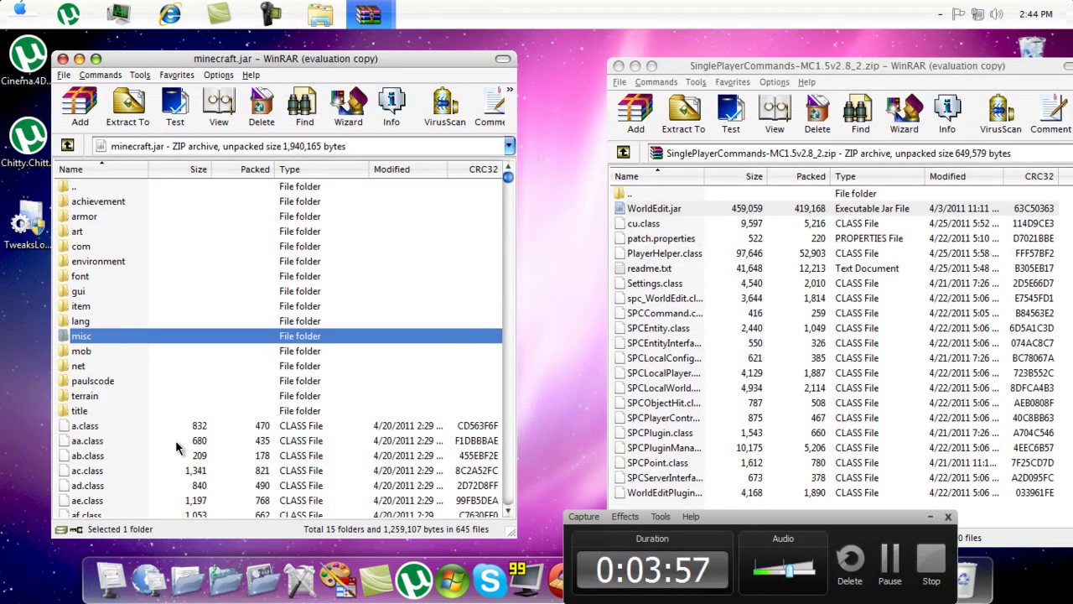
Step: Copy the class files from Settings.class through WorldEditPlugin.class out of the SinglePlayerCommands archive into minecraft.jar, keeping the default archiving options
{"action": "scroll", "coordinate": [134, 383], "scroll_direction": "down", "scroll_amount": 3}
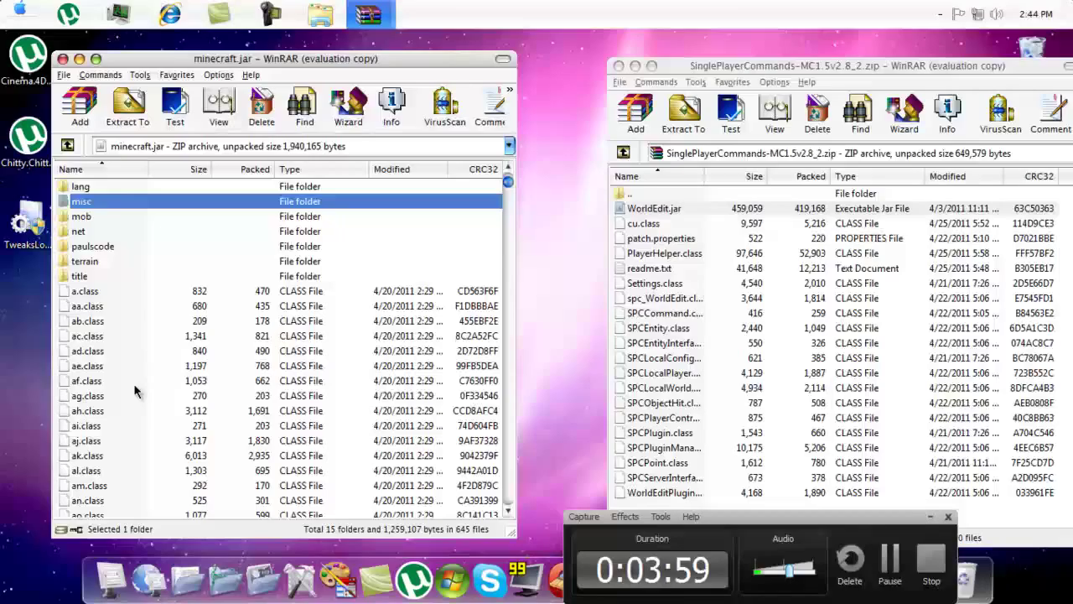
{"action": "left_click", "coordinate": [133, 383]}
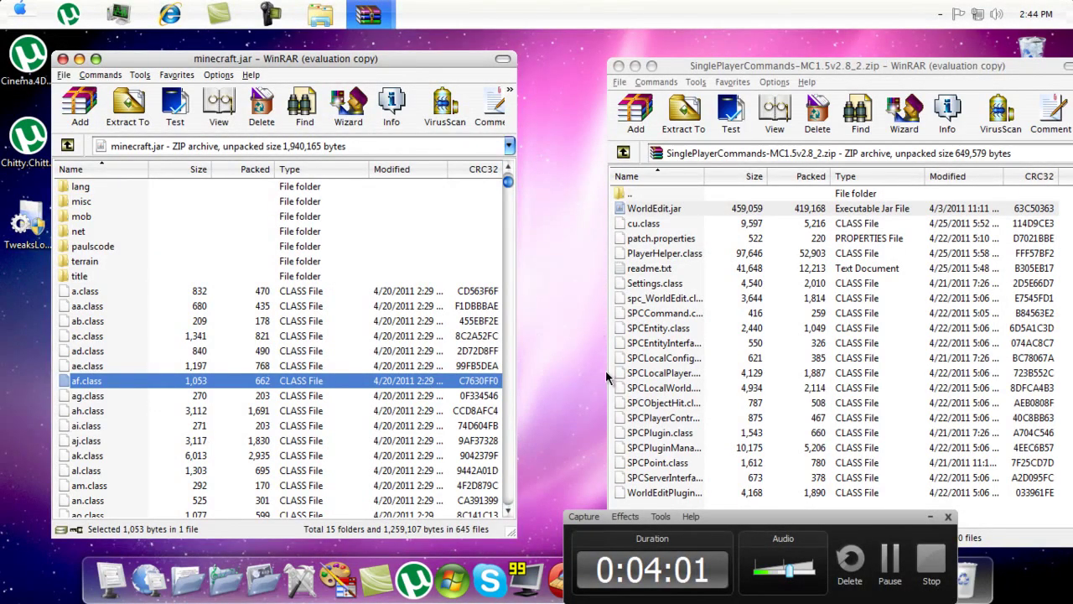
{"action": "scroll", "coordinate": [646, 458], "scroll_direction": "down", "scroll_amount": 2}
{"action": "left_click", "coordinate": [637, 495]}
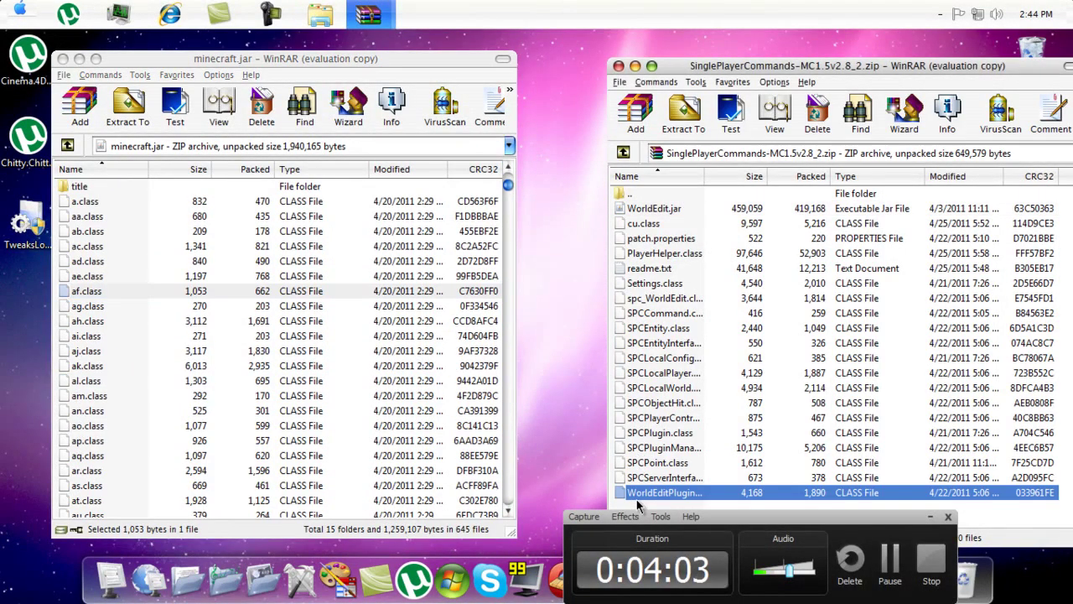
{"action": "left_click_drag", "start_coordinate": [981, 505], "coordinate": [938, 285]}
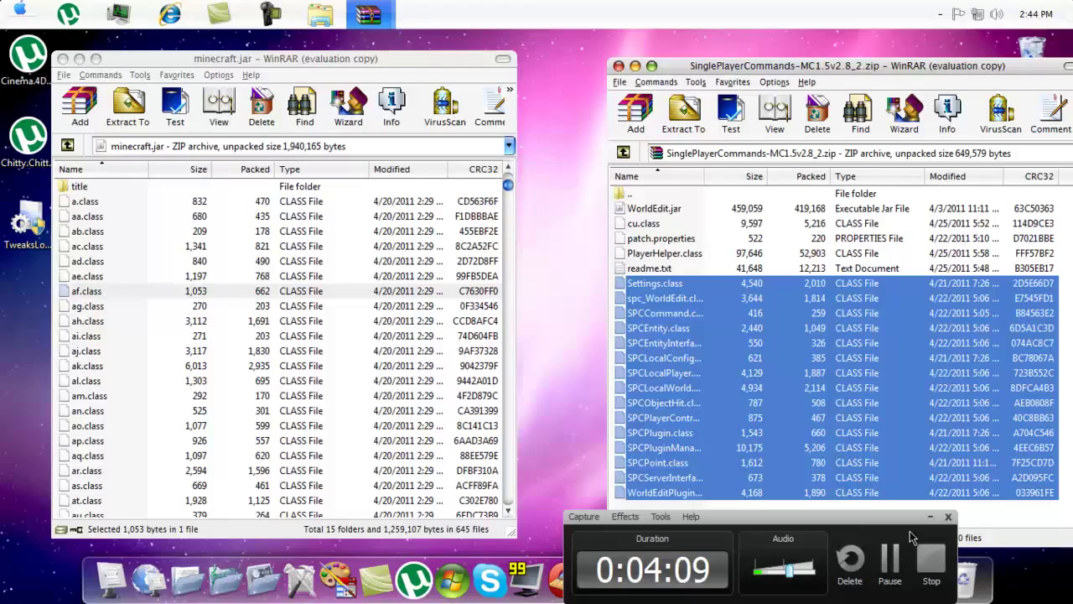
{"action": "left_click", "coordinate": [930, 517]}
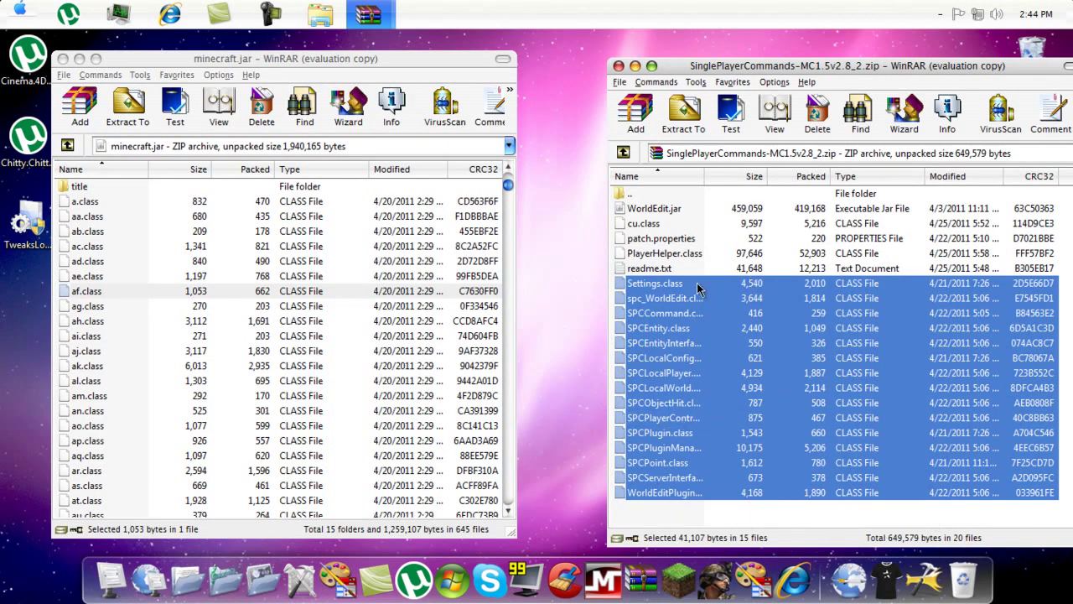
{"action": "left_click_drag", "start_coordinate": [678, 287], "coordinate": [198, 367]}
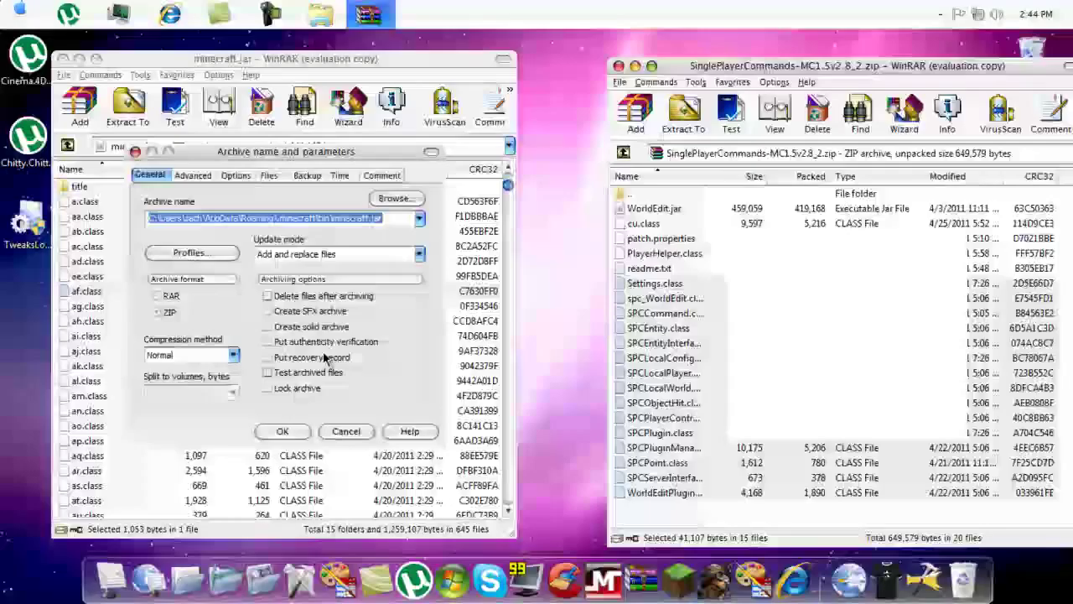
{"action": "left_click", "coordinate": [283, 431]}
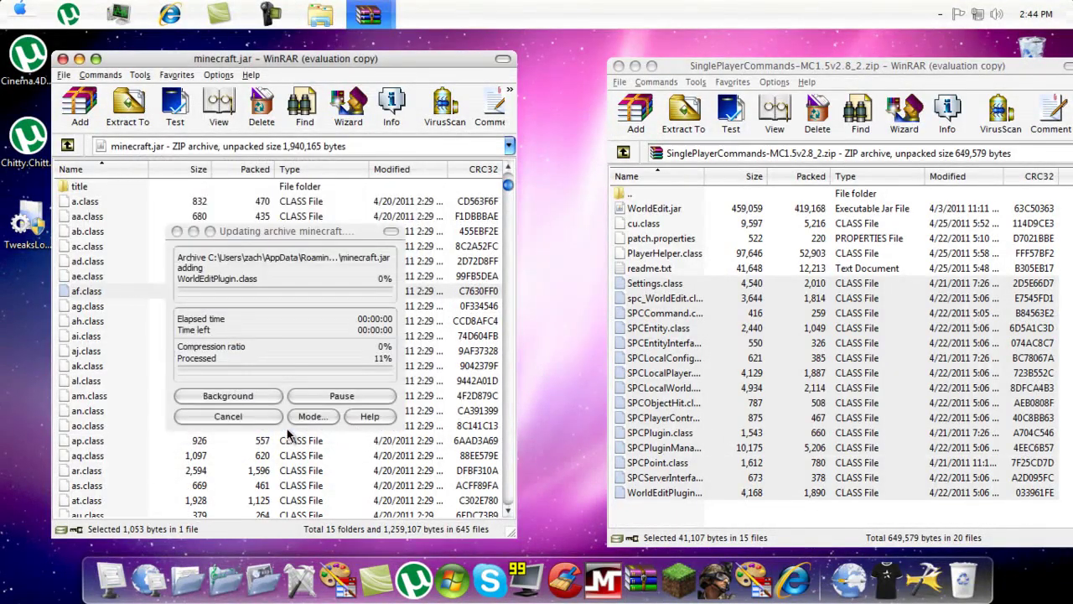
Step: Add cu.class, patch.properties and PlayerHelper.class from the mod archive to minecraft.jar with default options, and close both archives
{"action": "left_click", "coordinate": [619, 256]}
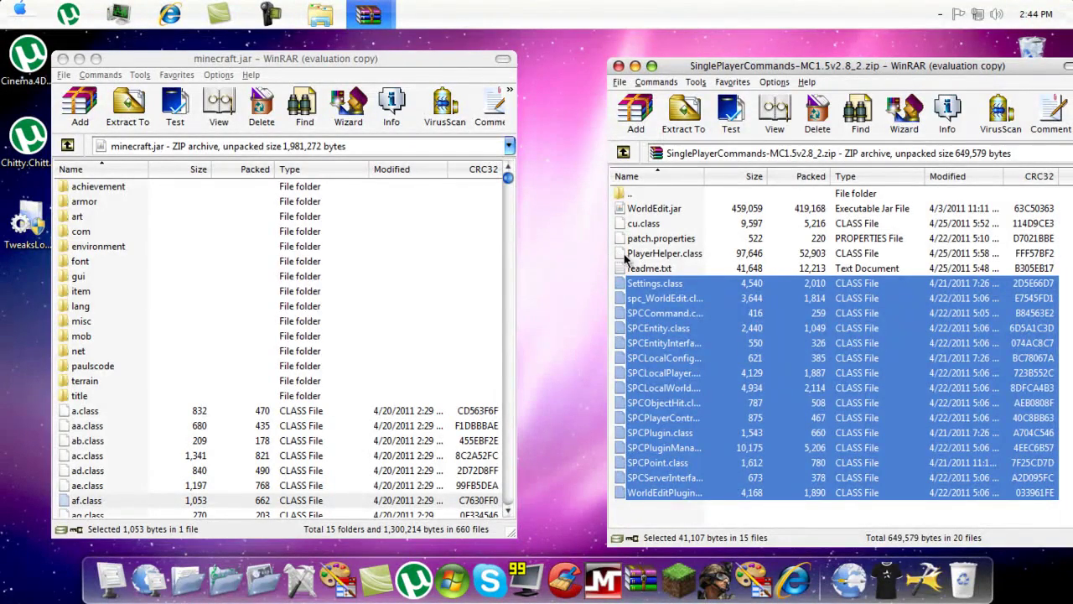
{"action": "mouse_move", "coordinate": [626, 258]}
{"action": "left_mouse_down"}
{"action": "mouse_move", "coordinate": [637, 242]}
{"action": "mouse_move", "coordinate": [617, 253]}
{"action": "mouse_move", "coordinate": [631, 242]}
{"action": "left_mouse_up"}
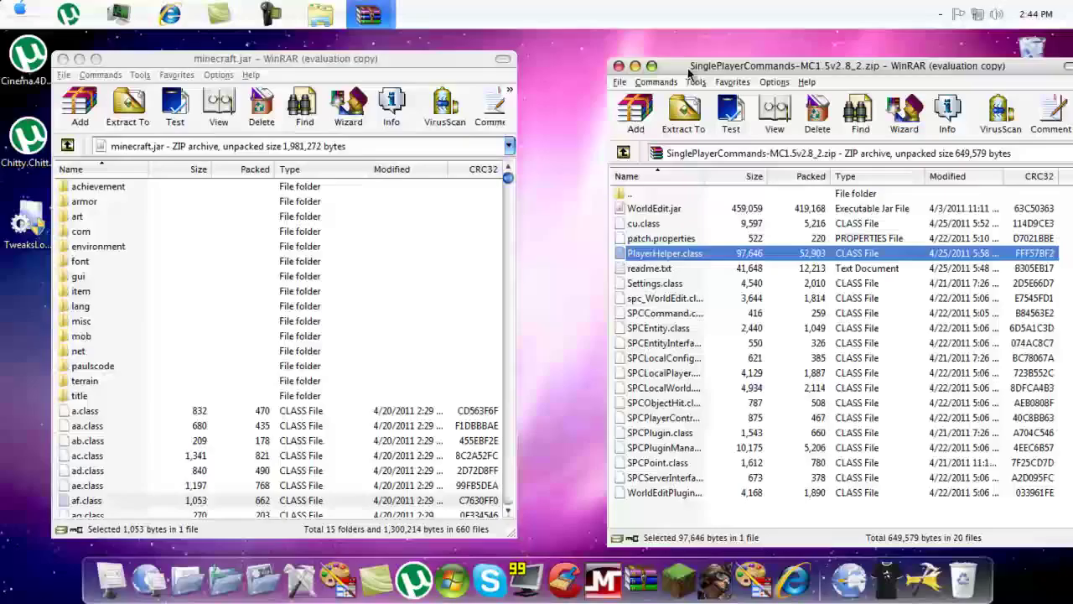
{"action": "left_click_drag", "start_coordinate": [688, 65], "coordinate": [602, 54]}
{"action": "left_click_drag", "start_coordinate": [985, 243], "coordinate": [360, 480]}
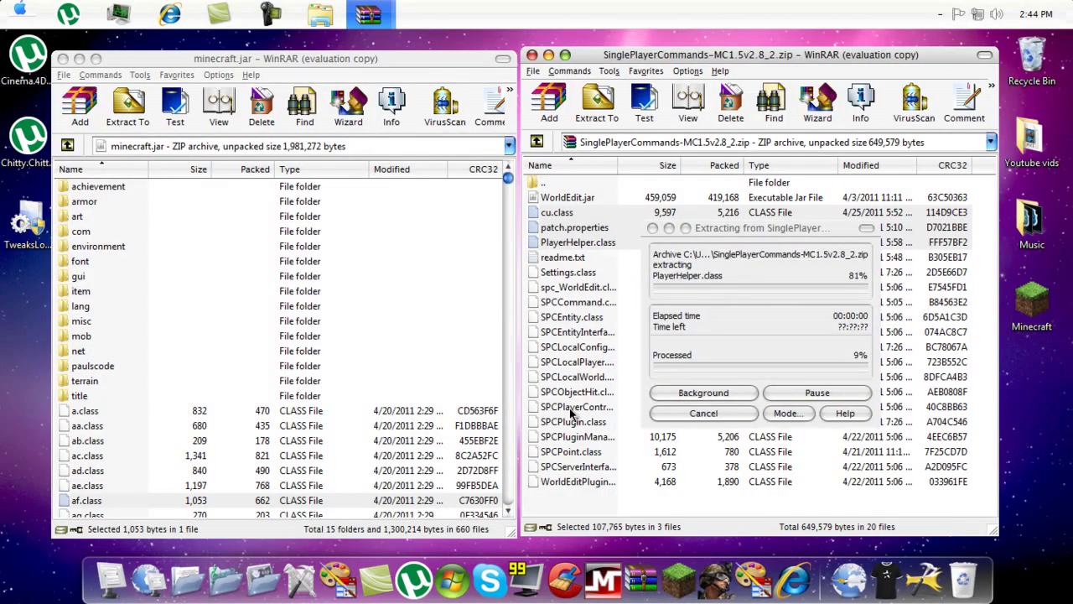
{"action": "left_click", "coordinate": [284, 432]}
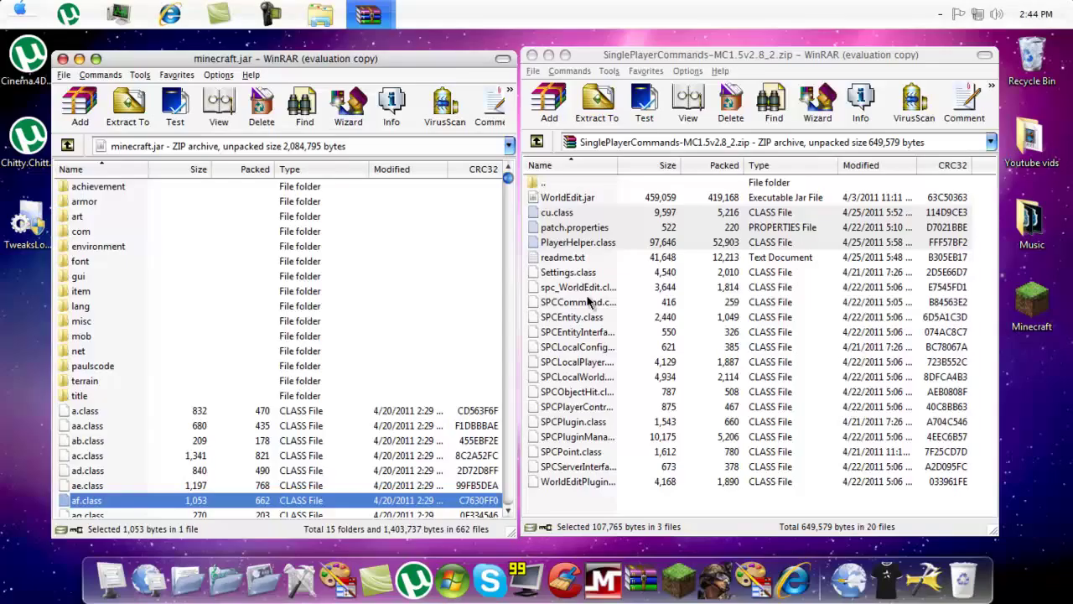
{"action": "left_click", "coordinate": [62, 59]}
{"action": "left_click", "coordinate": [532, 55]}
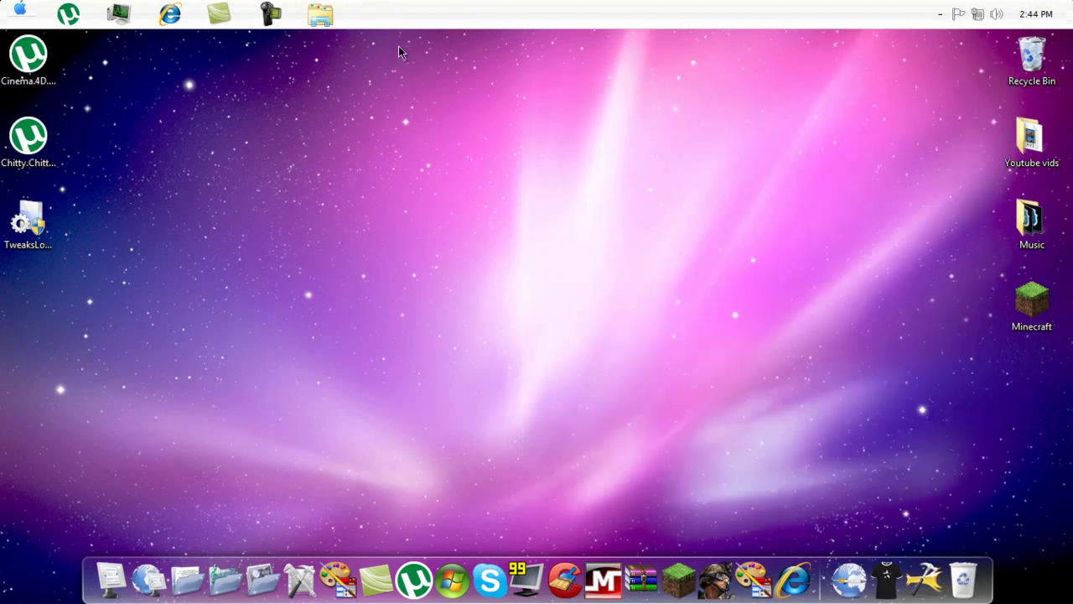
Step: Start Minecraft with the remembered login and load a singleplayer world in the maximized game window
{"action": "double_click", "coordinate": [1032, 300]}
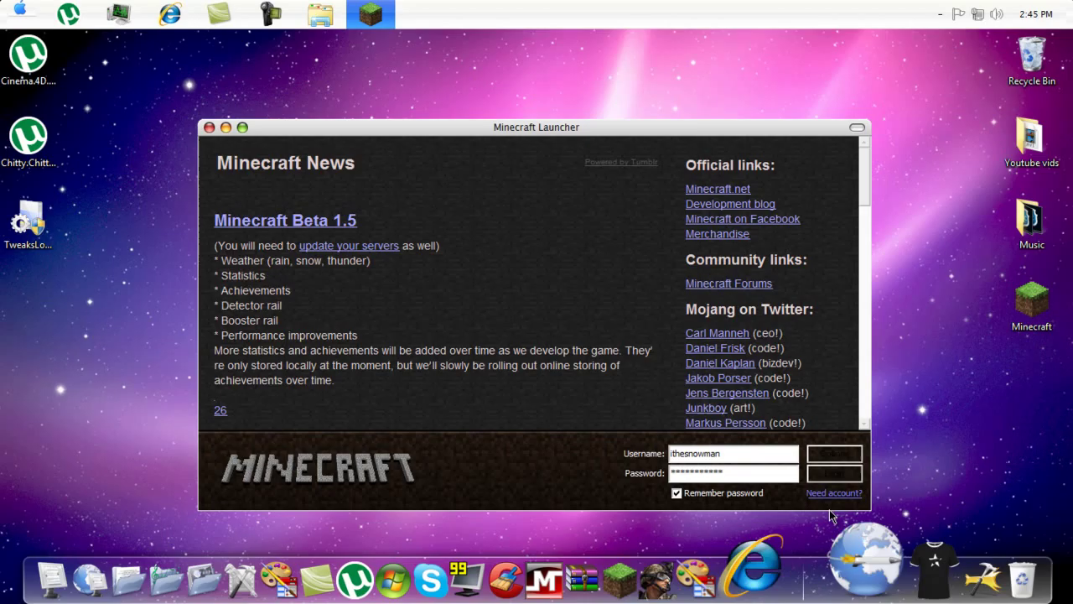
{"action": "left_click", "coordinate": [832, 474]}
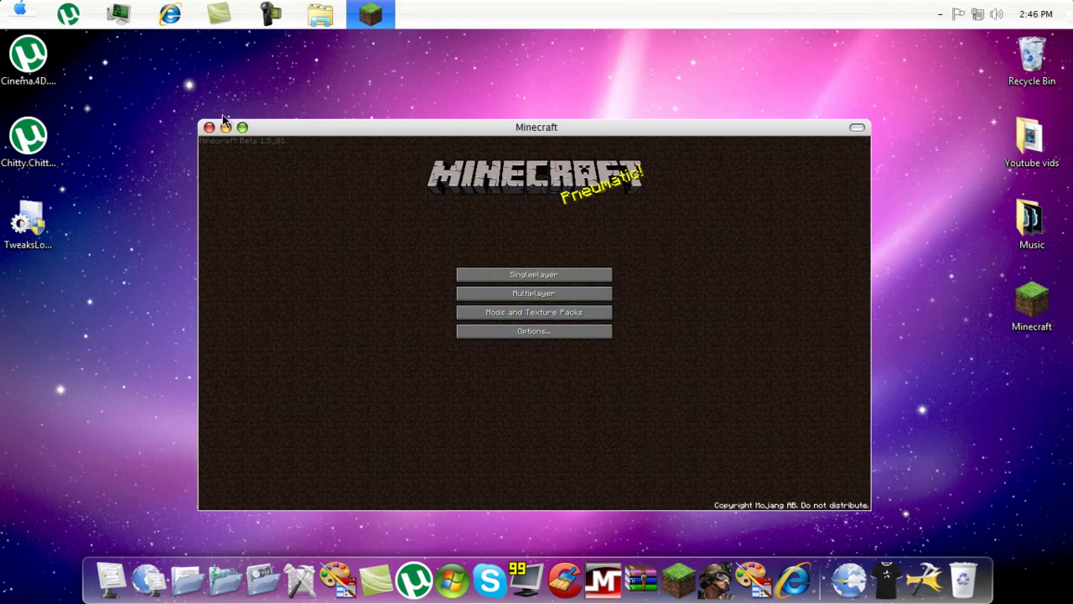
{"action": "left_click", "coordinate": [242, 127]}
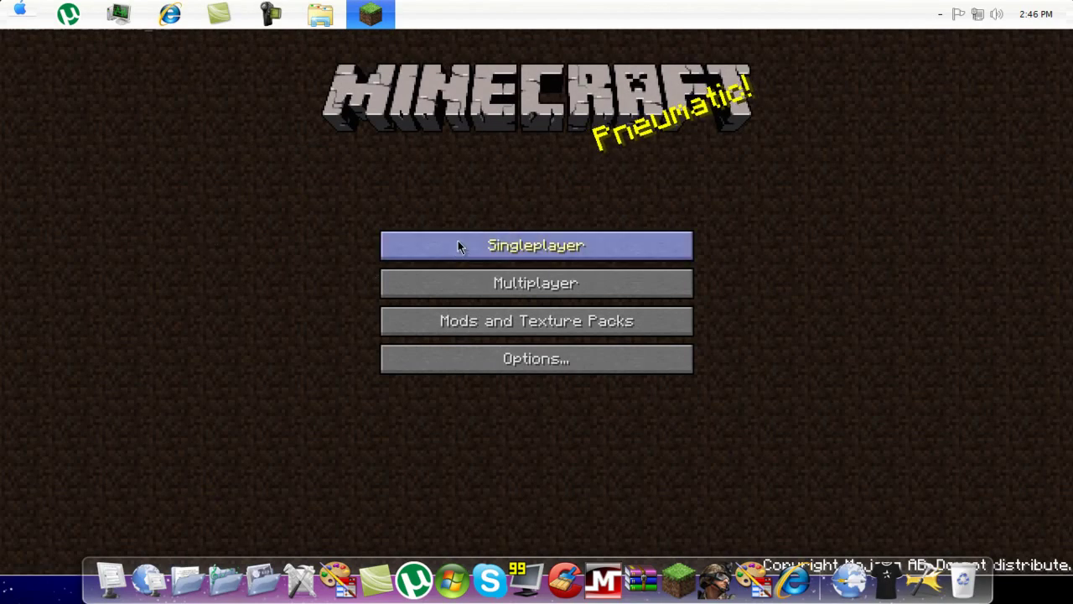
{"action": "left_click", "coordinate": [459, 243]}
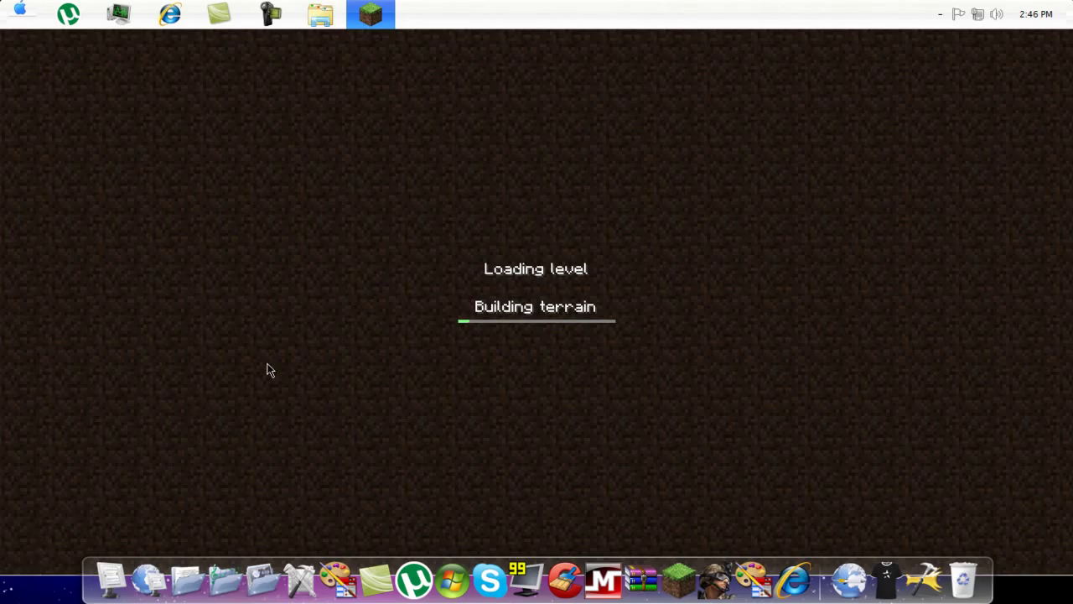
{"action": "left_click", "coordinate": [366, 23]}
{"action": "left_click", "coordinate": [366, 23]}
{"action": "left_click", "coordinate": [367, 23]}
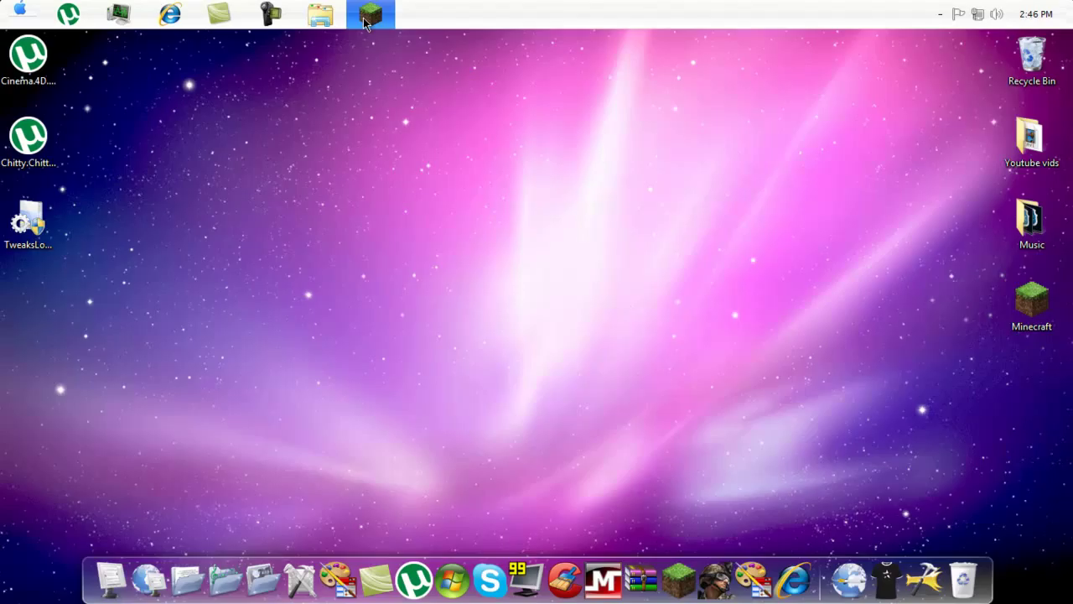
{"action": "left_click", "coordinate": [367, 22]}
{"action": "left_click", "coordinate": [366, 22]}
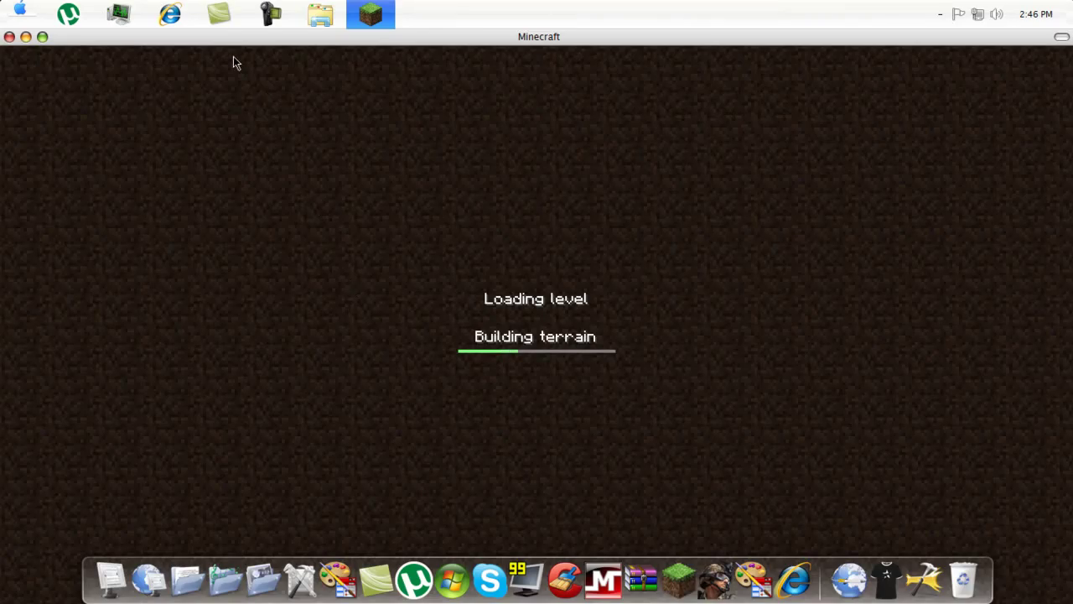
{"action": "left_click", "coordinate": [169, 15]}
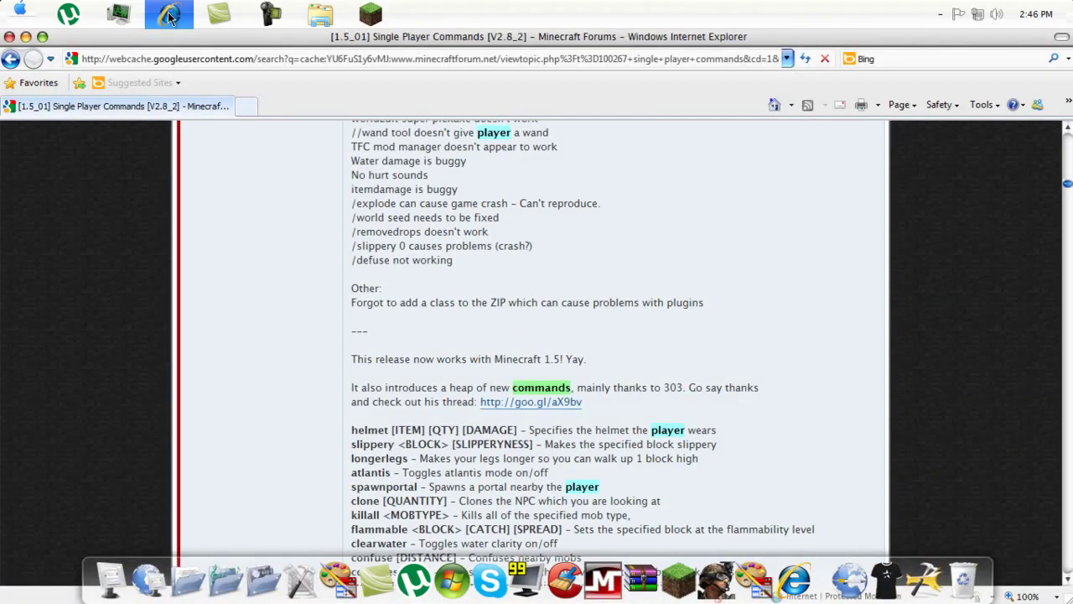
{"action": "left_click", "coordinate": [170, 15]}
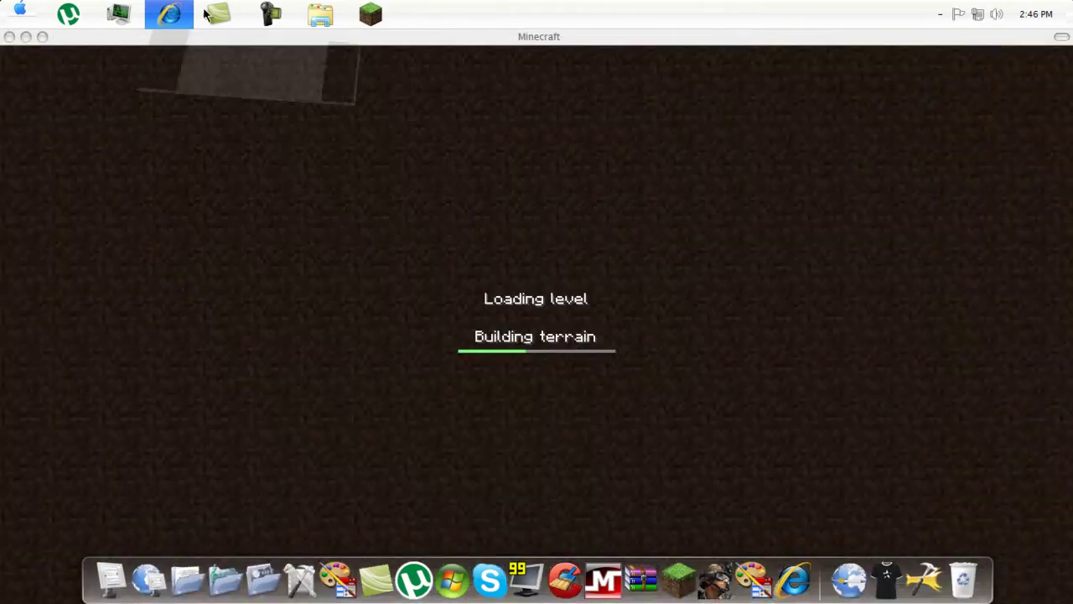
{"action": "left_click", "coordinate": [373, 15]}
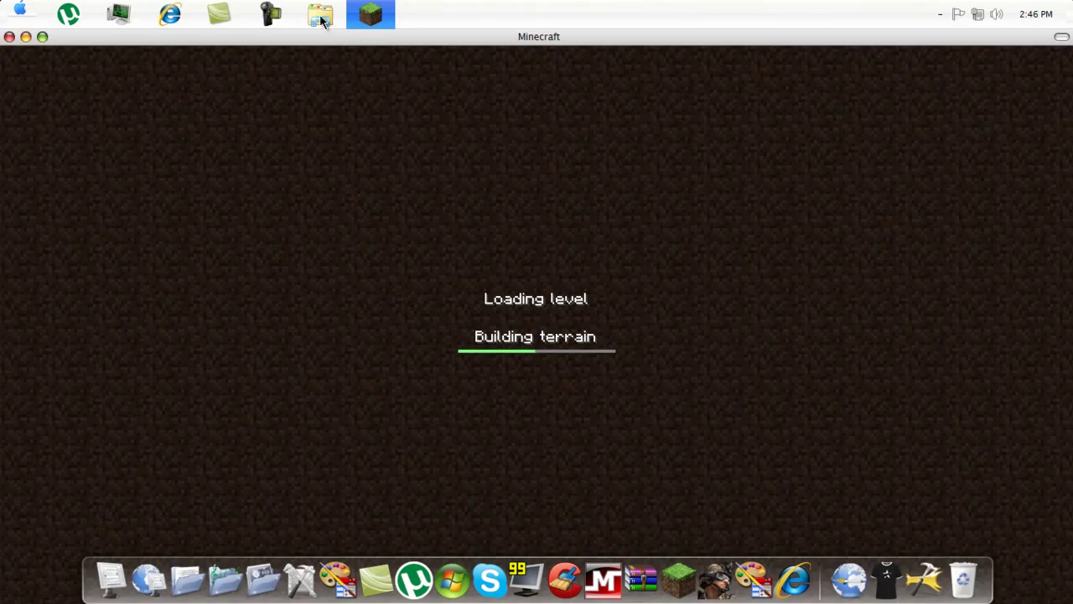
{"action": "mouse_move", "coordinate": [323, 20]}
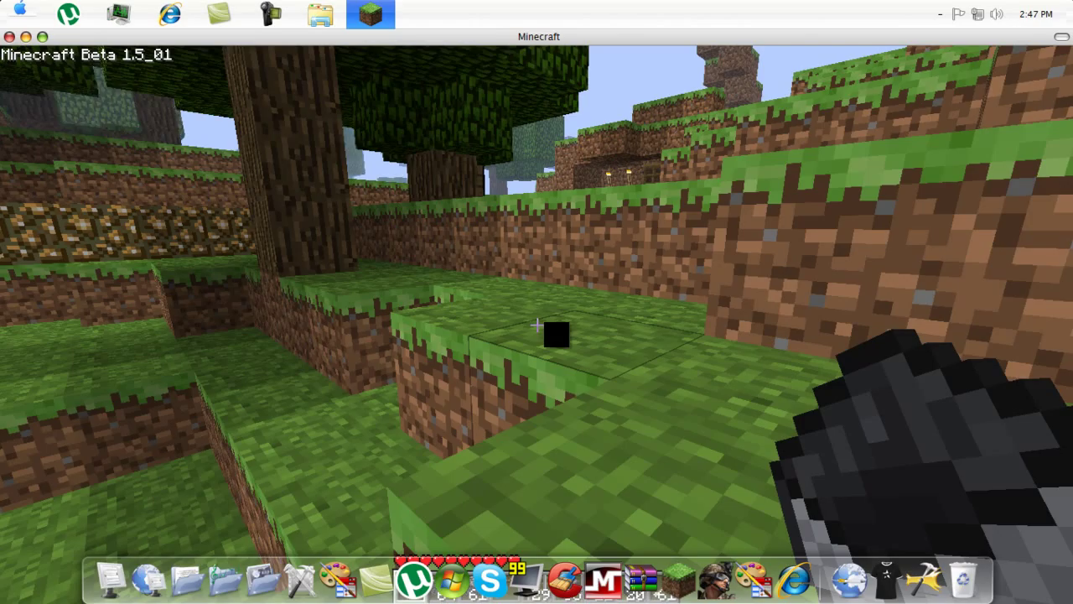
Step: Spawn cobblestone in the loaded world with the command "/i cobblestone"
{"action": "mouse_move", "coordinate": [537, 325]}
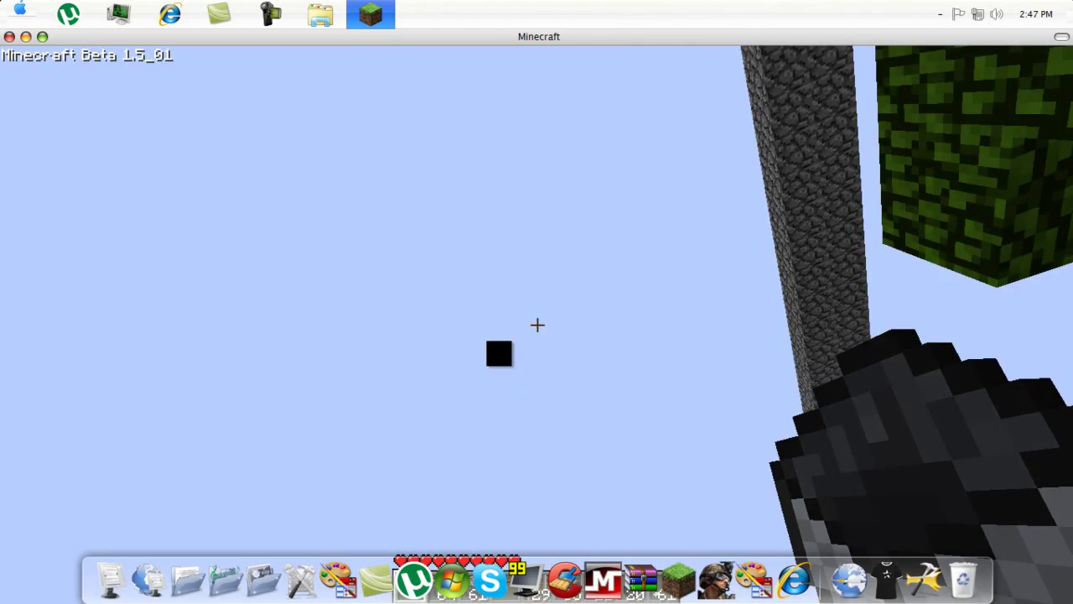
{"action": "mouse_move", "coordinate": [537, 324]}
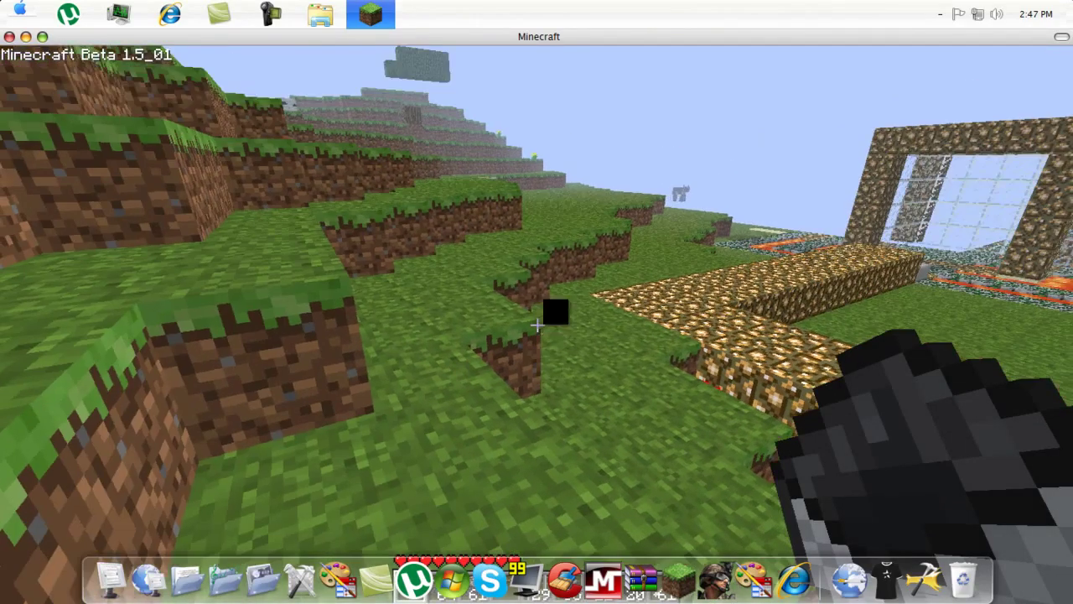
{"action": "key", "text": "t"}
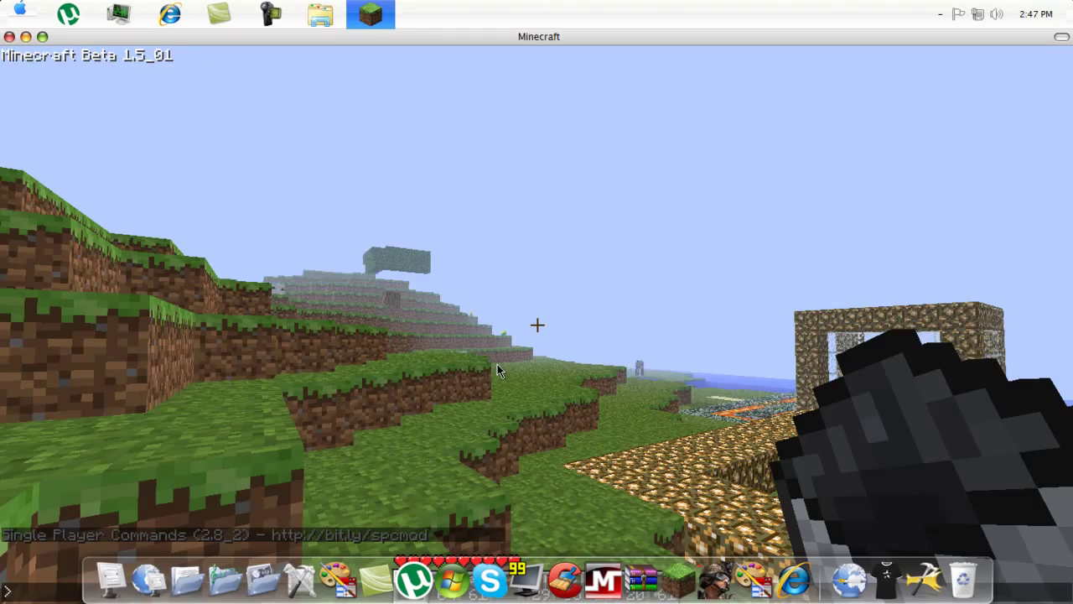
{"action": "type", "text": "/i"}
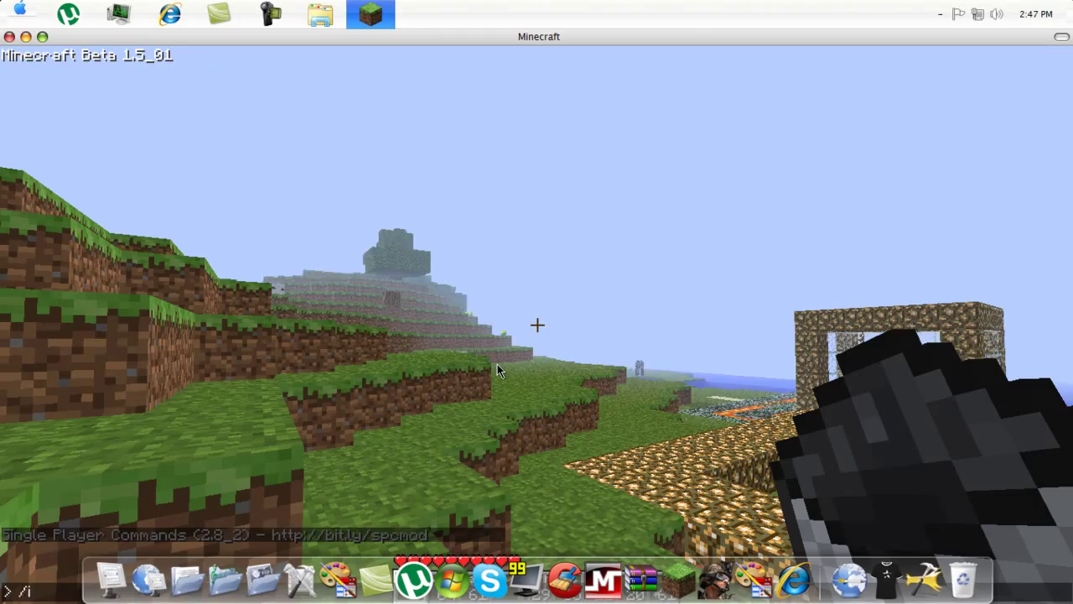
{"action": "type", "text": " cobblestone"}
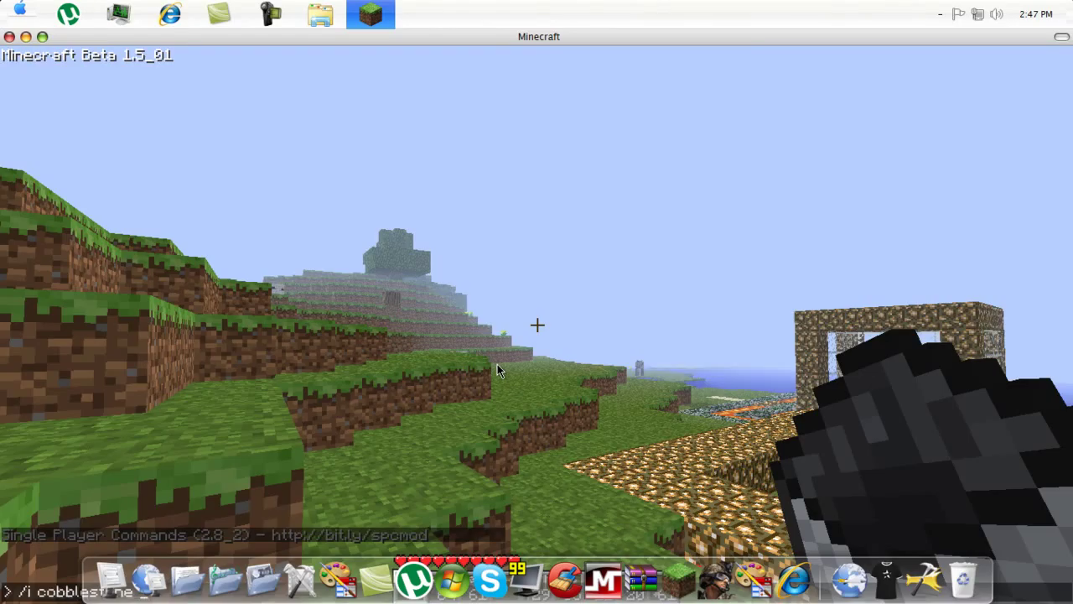
{"action": "key", "text": "Return"}
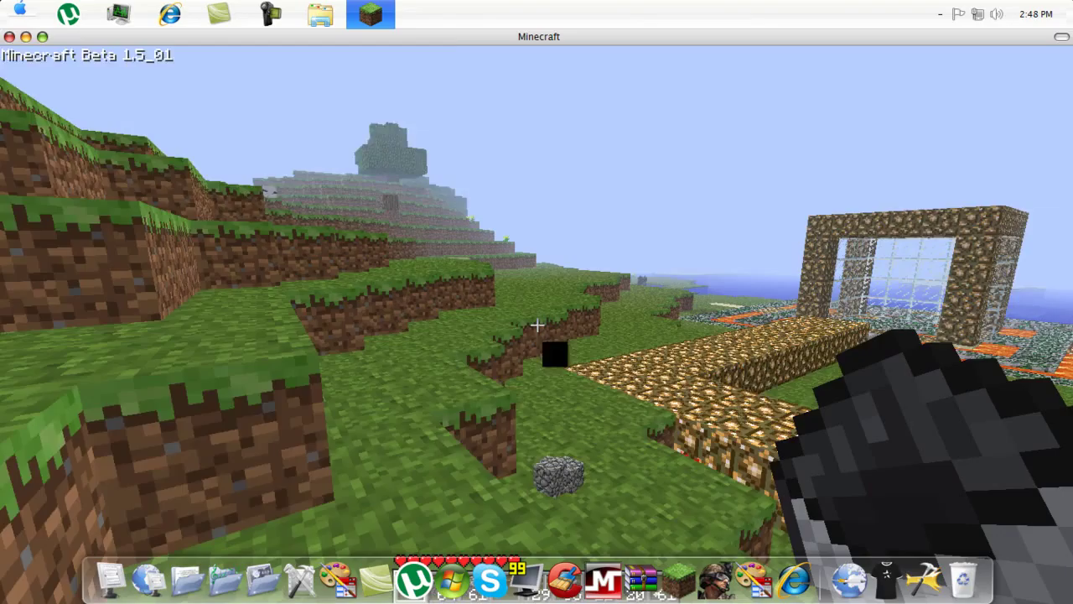